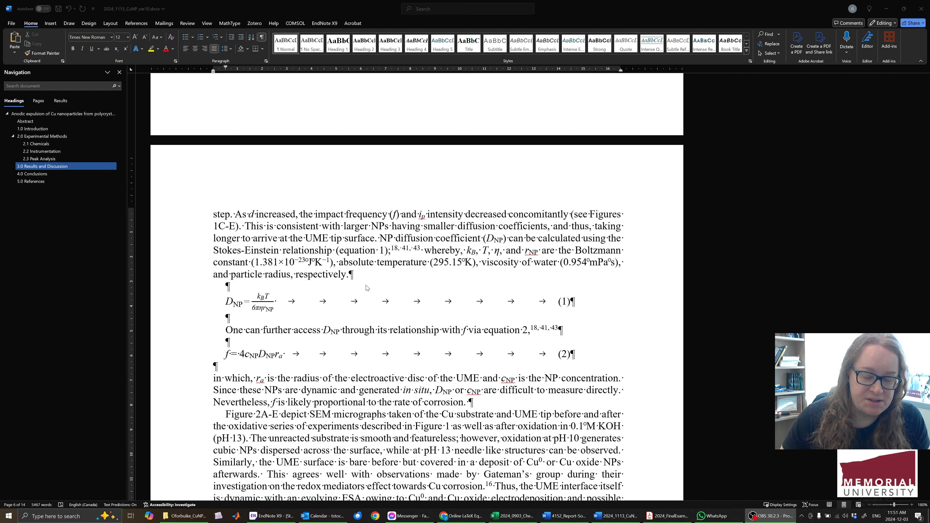
Append CO2 with a subscript 2 after "respectively." at the end of the paragraph above equation 1.
{"action": "left_click", "coordinate": [370, 275]}
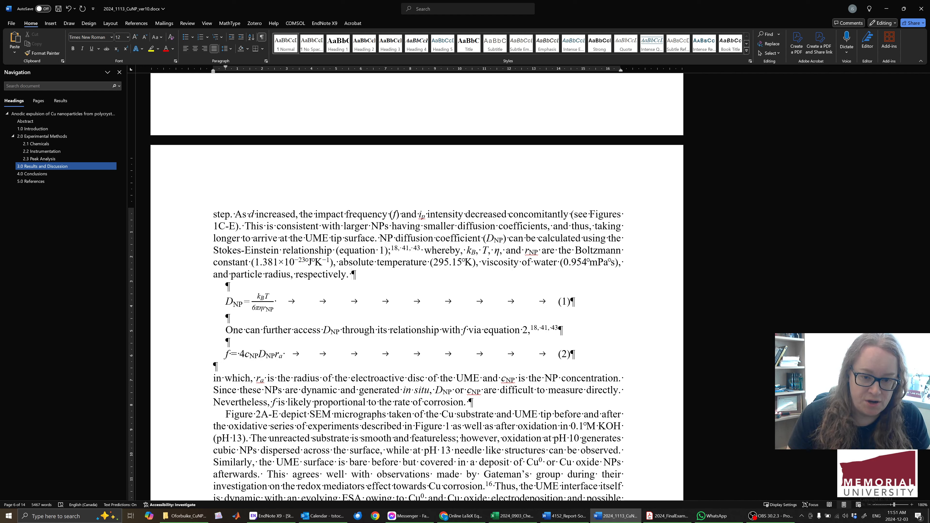
{"action": "type", "text": "CO"}
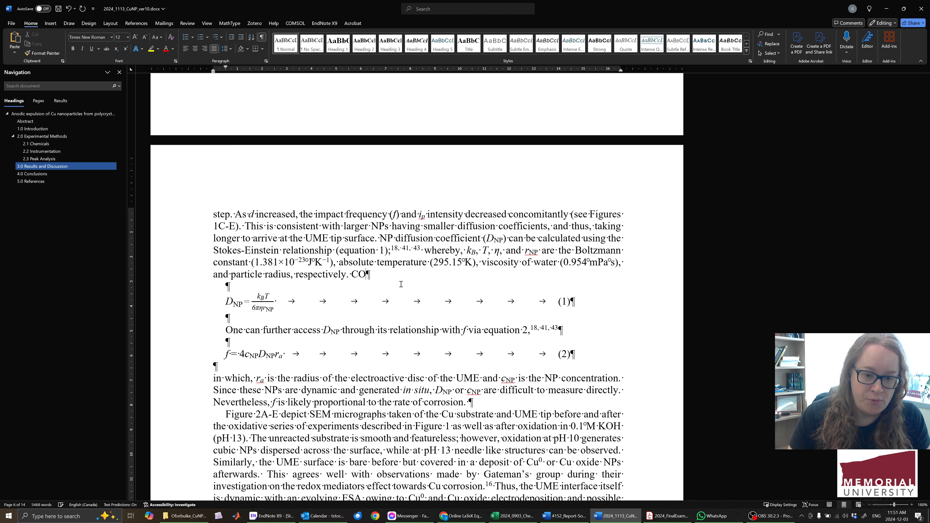
{"action": "key", "text": "ctrl+equal"}
{"action": "type", "text": "2"}
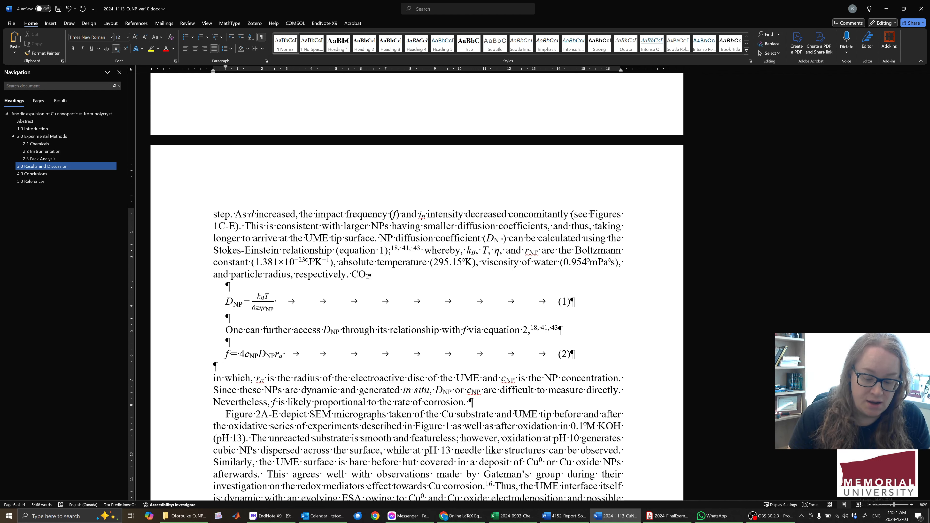
{"action": "key", "text": "ctrl+equal"}
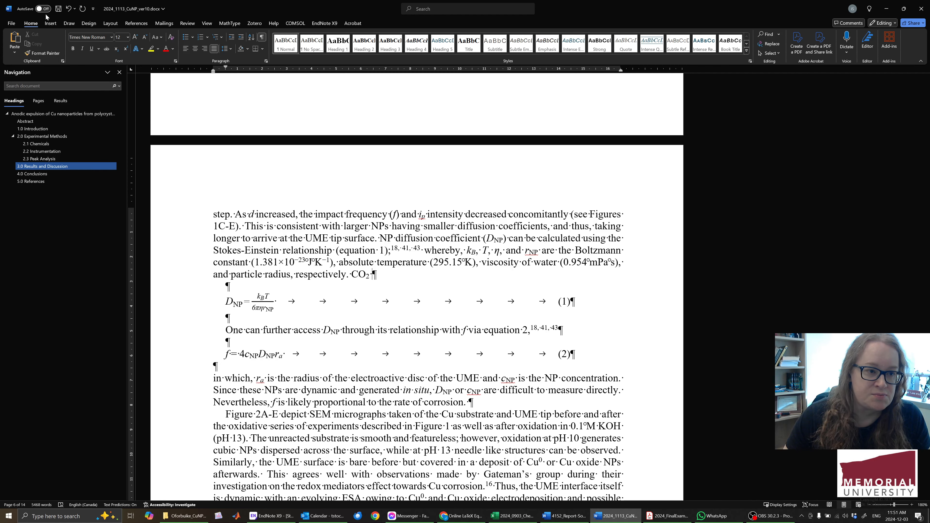
Open the keyboard shortcut customization from the Word options.
{"action": "left_click", "coordinate": [12, 24]}
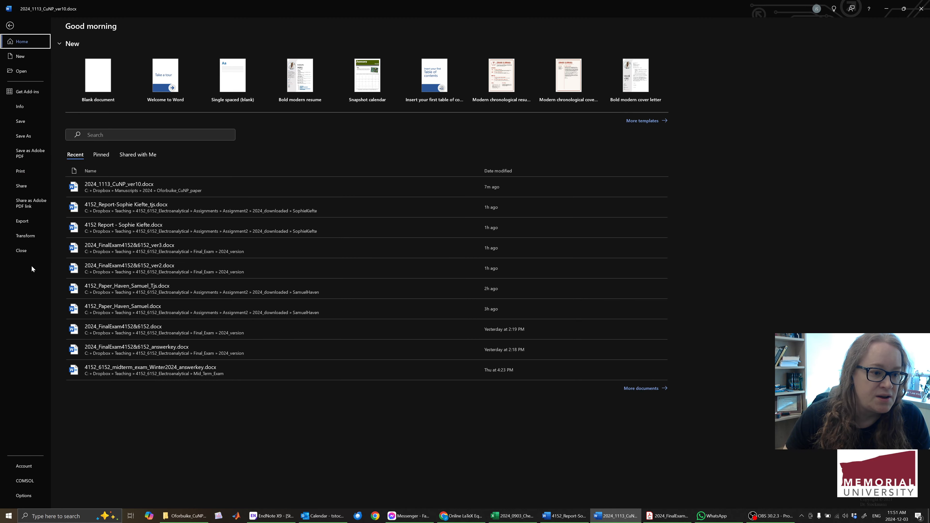
{"action": "left_click", "coordinate": [22, 495]}
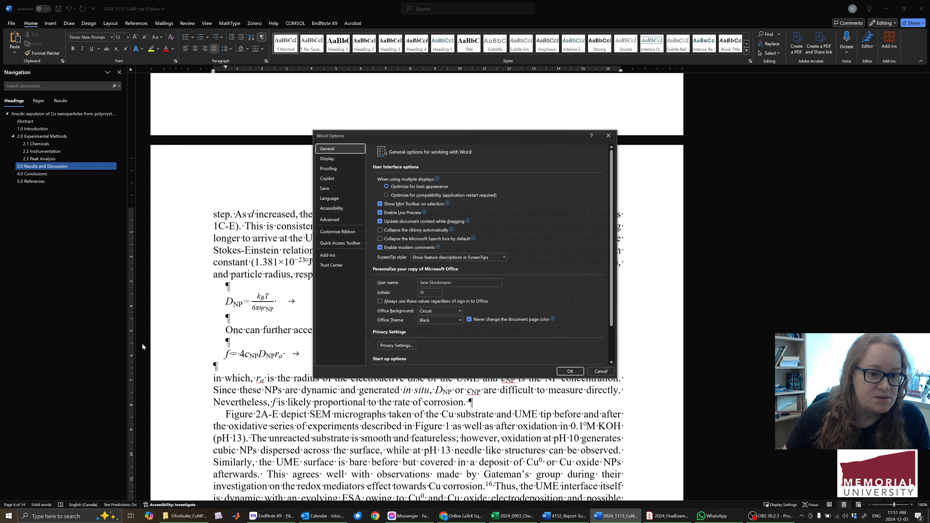
{"action": "left_click", "coordinate": [338, 232]}
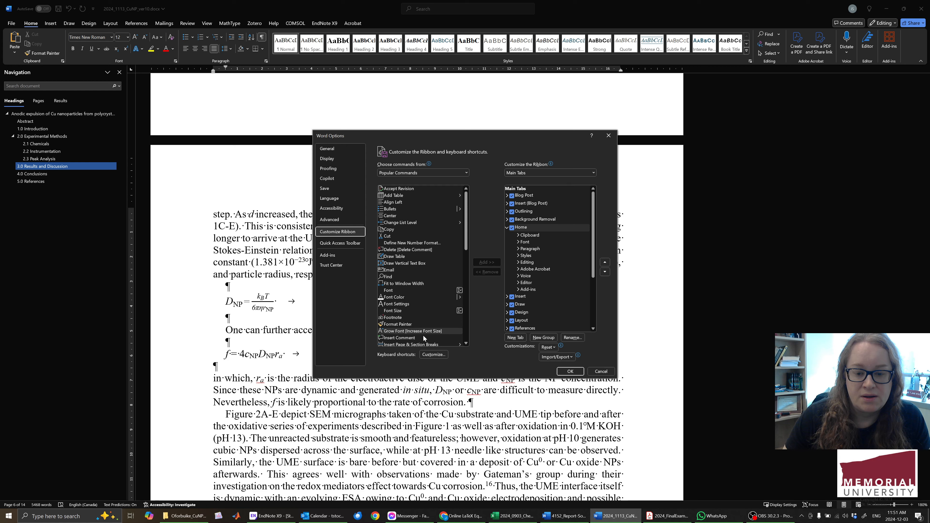
{"action": "left_click", "coordinate": [434, 355]}
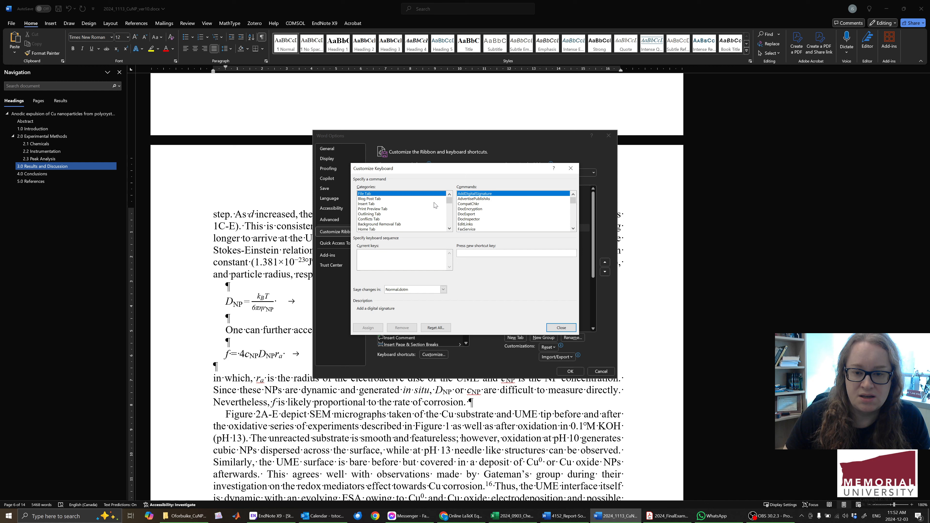
Look up the shortcuts of the Subscript command in the Home Tab category and check the assignment of Ctrl+=.
{"action": "left_click", "coordinate": [387, 230]}
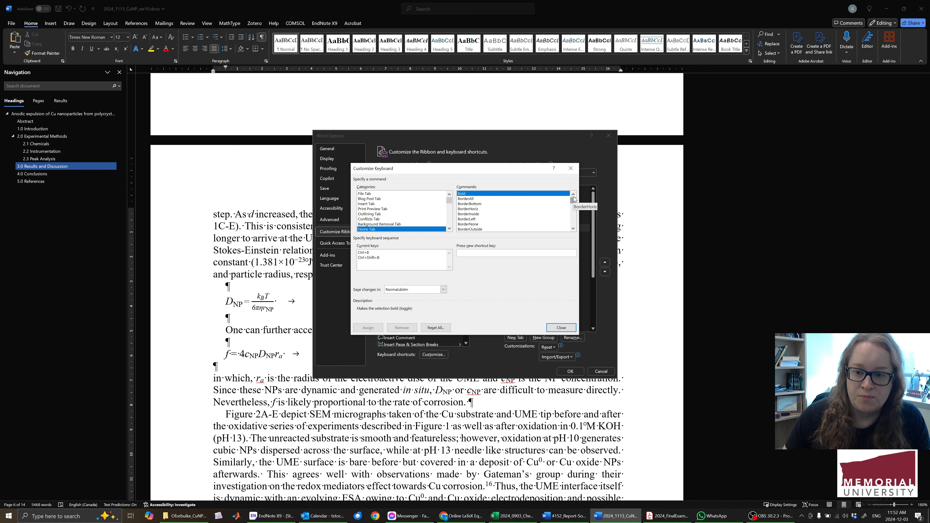
{"action": "left_click_drag", "start_coordinate": [574, 202], "coordinate": [573, 224]}
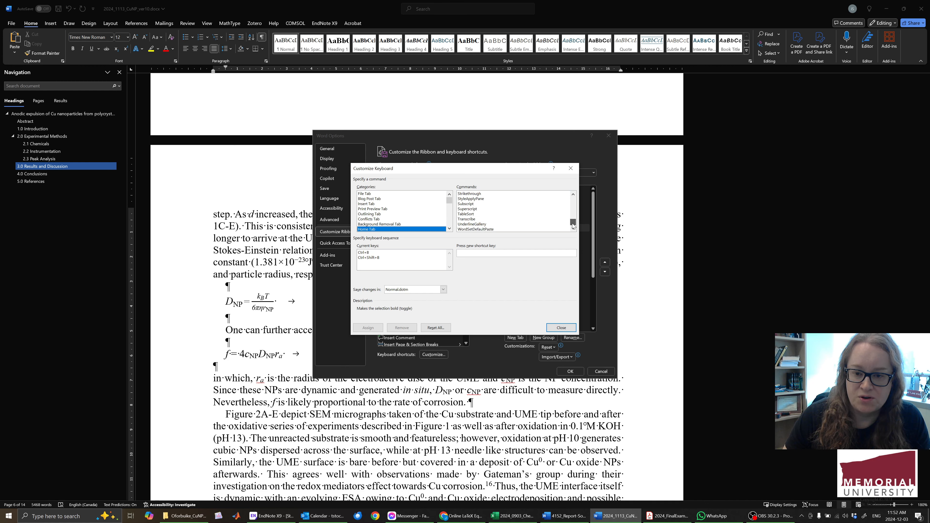
{"action": "left_click", "coordinate": [470, 204]}
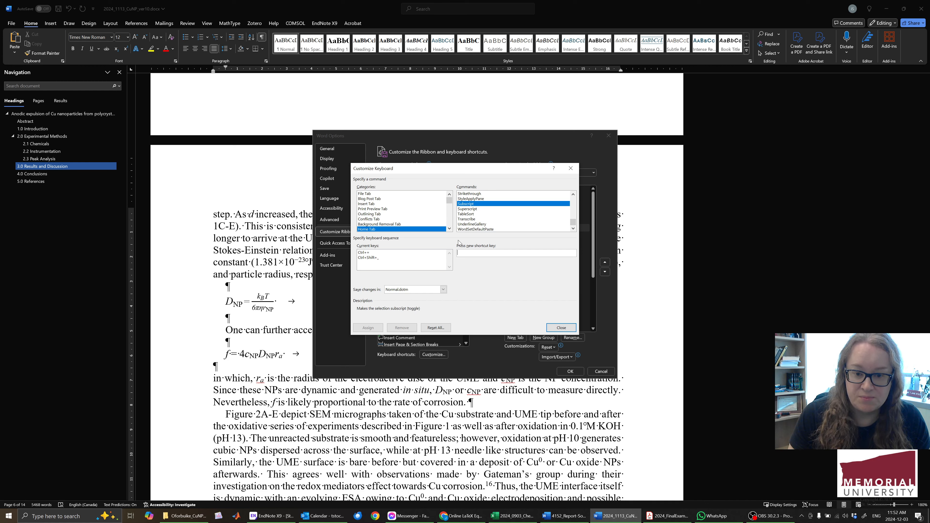
{"action": "key", "text": "ctrl+equal"}
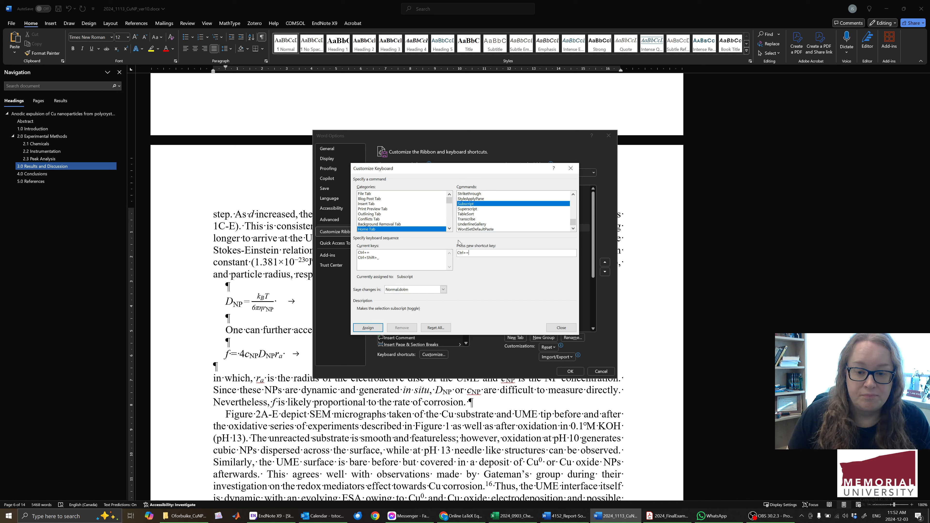
Look up the Superscript command's shortcut, clear the trial key entry and close the options.
{"action": "left_click", "coordinate": [472, 209]}
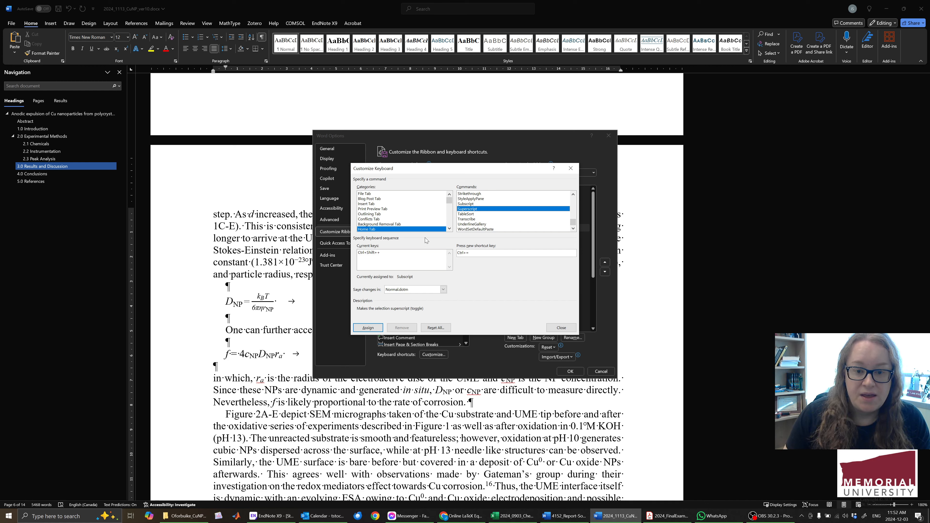
{"action": "key", "text": "BackSpace"}
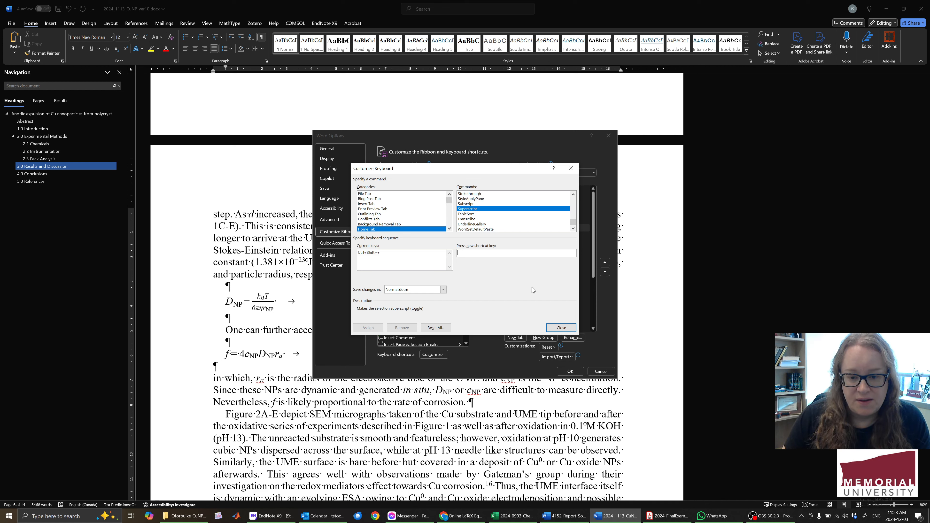
{"action": "left_click", "coordinate": [562, 328]}
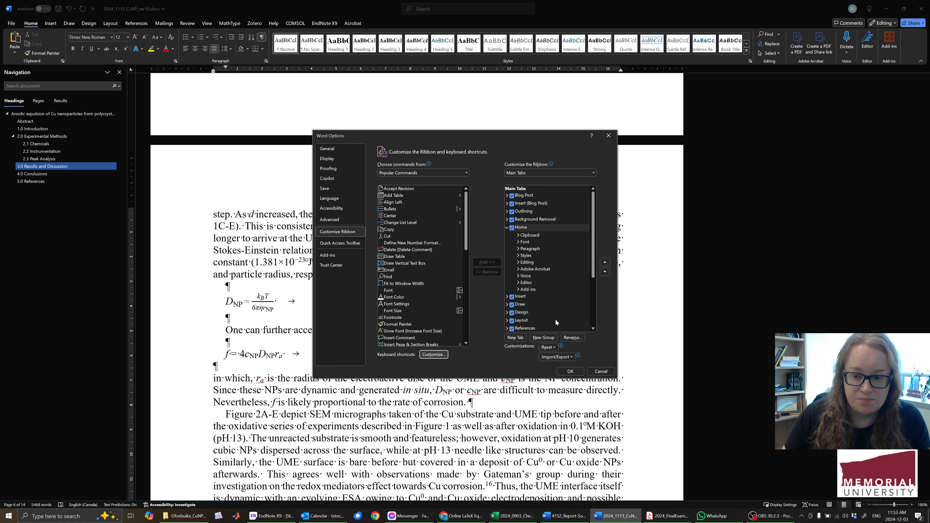
{"action": "left_click", "coordinate": [567, 371]}
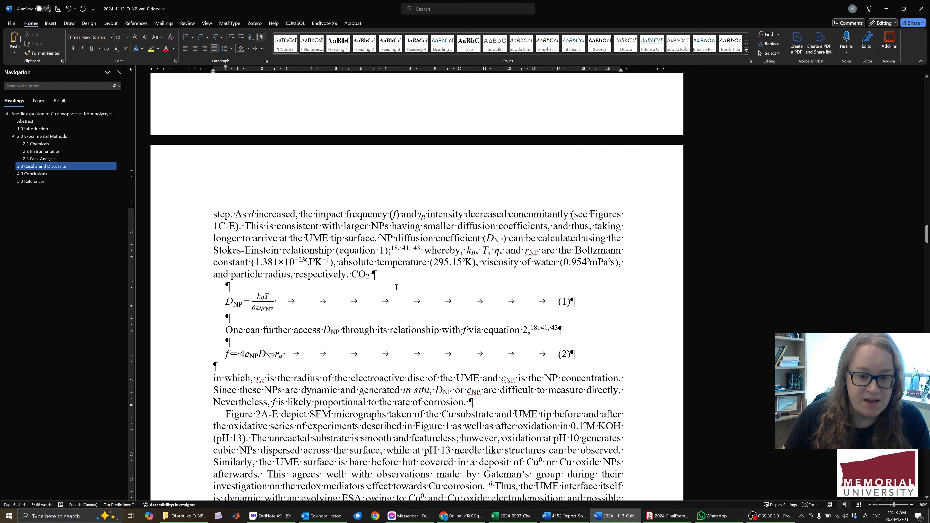
Add a second CO2 with a subscript 2 after the first one.
{"action": "type", "text": "CO"}
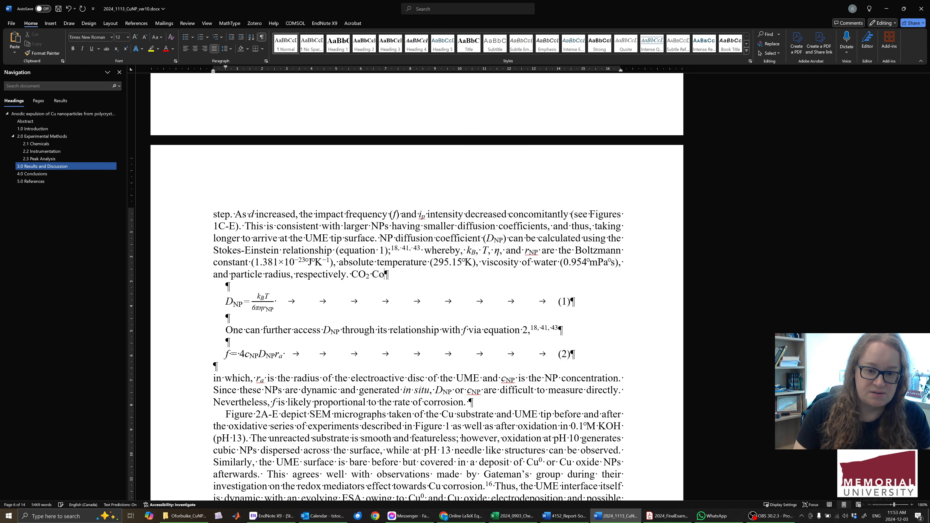
{"action": "key", "text": "ctrl+equal"}
{"action": "type", "text": "2"}
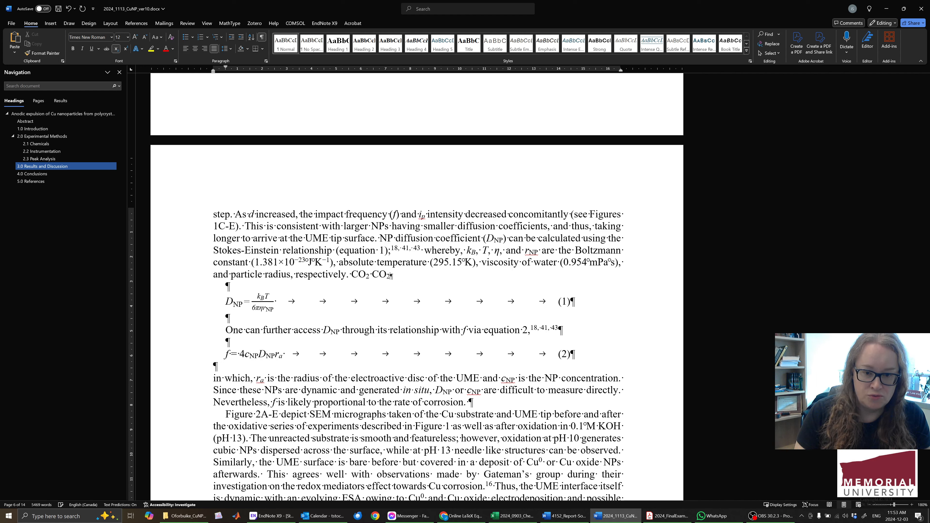
{"action": "key", "text": "ctrl+equal"}
Add the formula Li2SO4 after the second CO2, with both the 2 and the 4 in subscript.
{"action": "type", "text": "K"}
{"action": "key", "text": "BackSpace"}
{"action": "type", "text": "Li"}
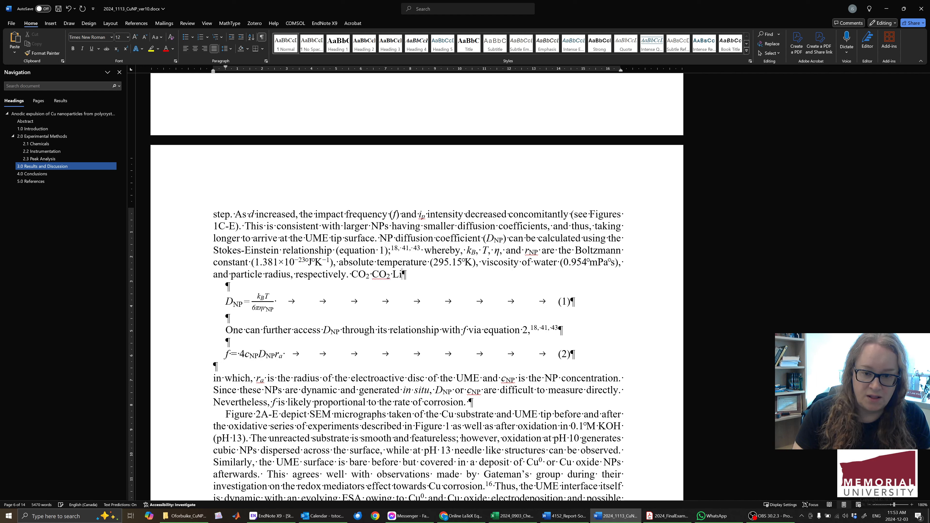
{"action": "key", "text": "ctrl+equal"}
{"action": "type", "text": "2"}
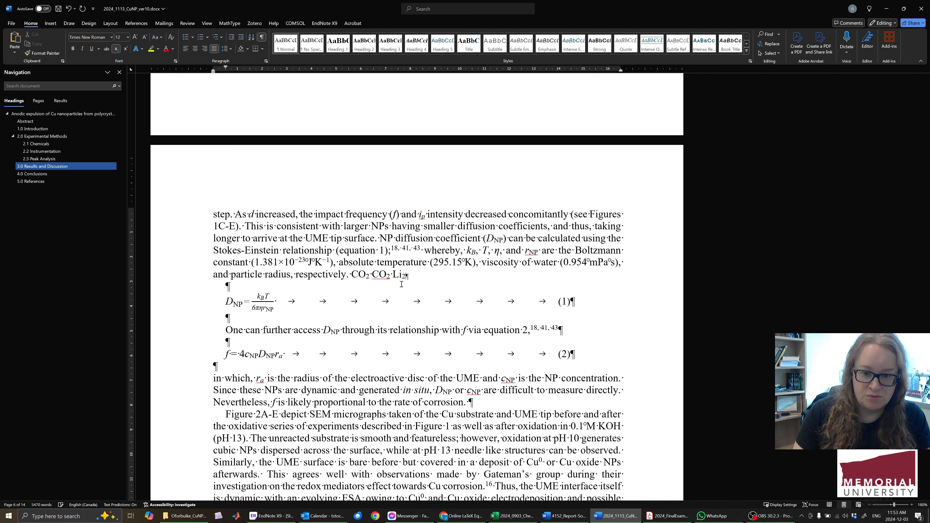
{"action": "key", "text": "ctrl+equal"}
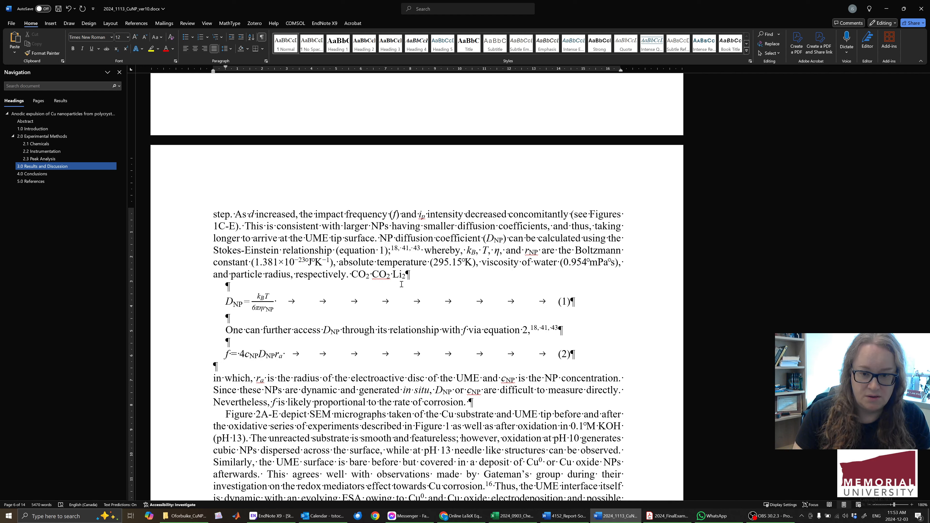
{"action": "type", "text": "SO"}
{"action": "key", "text": "ctrl+equal"}
{"action": "type", "text": "4"}
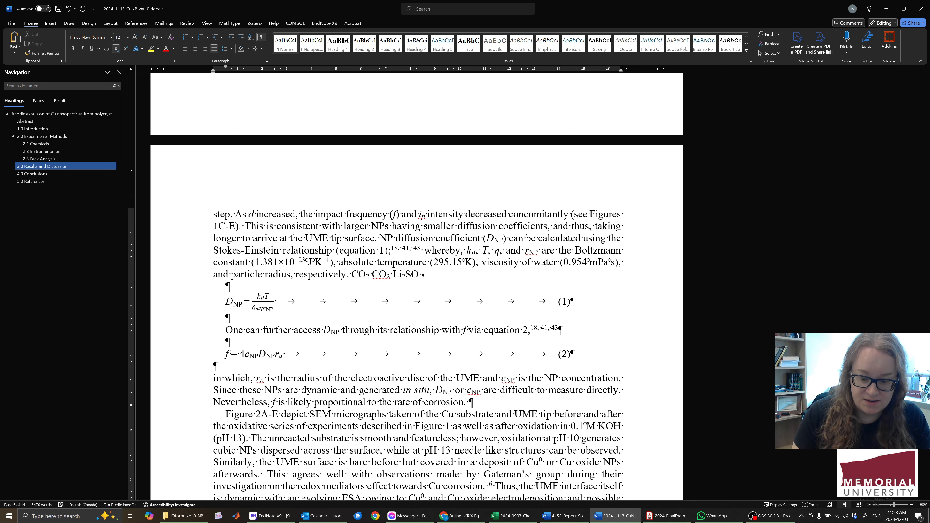
{"action": "key", "text": "ctrl+equal"}
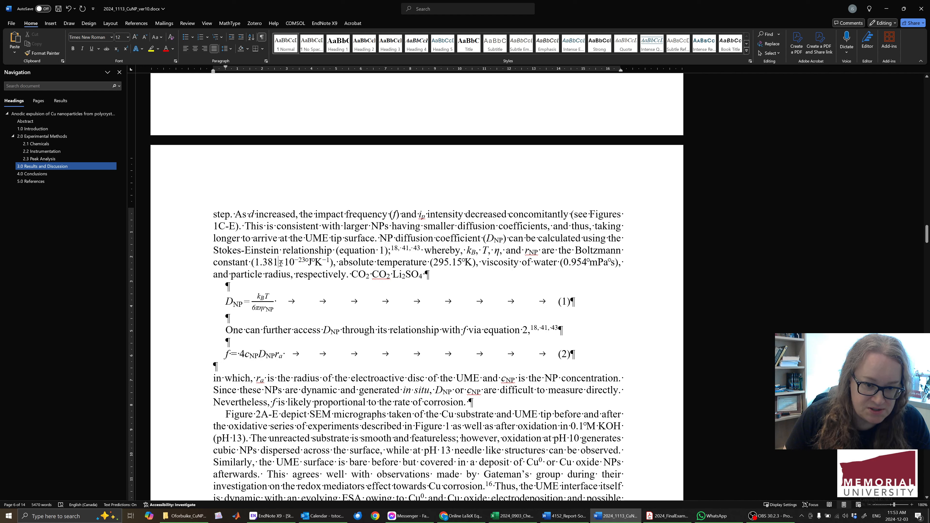
Open the full symbol browser and move it away from the start of the paragraph text.
{"action": "left_click", "coordinate": [308, 260]}
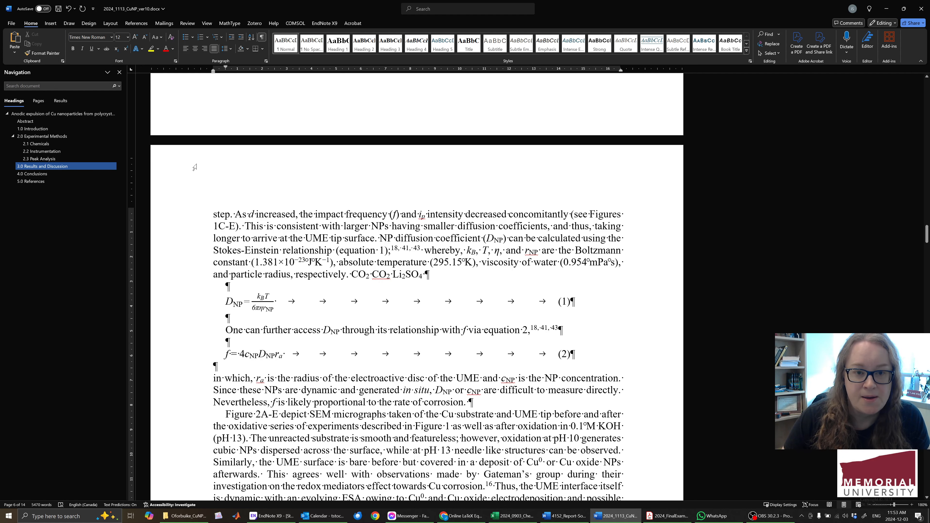
{"action": "left_click", "coordinate": [58, 22]}
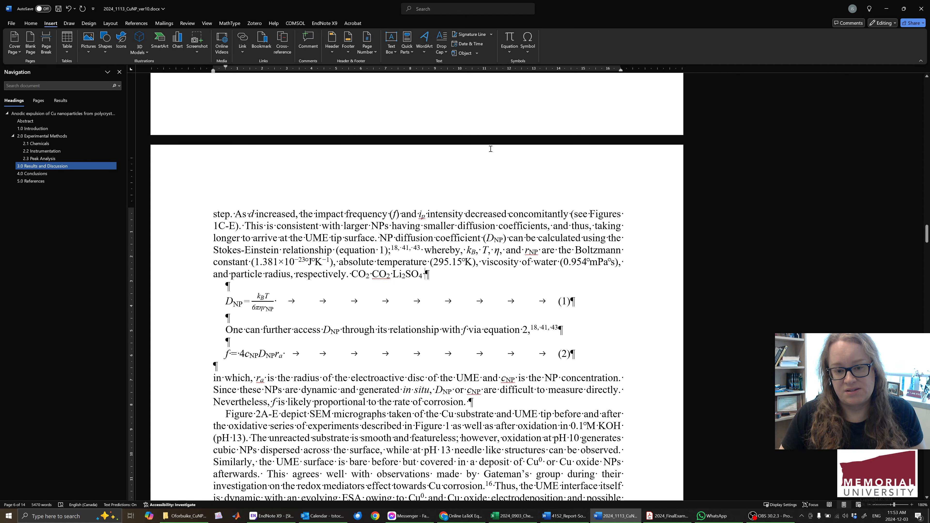
{"action": "left_click", "coordinate": [528, 40]}
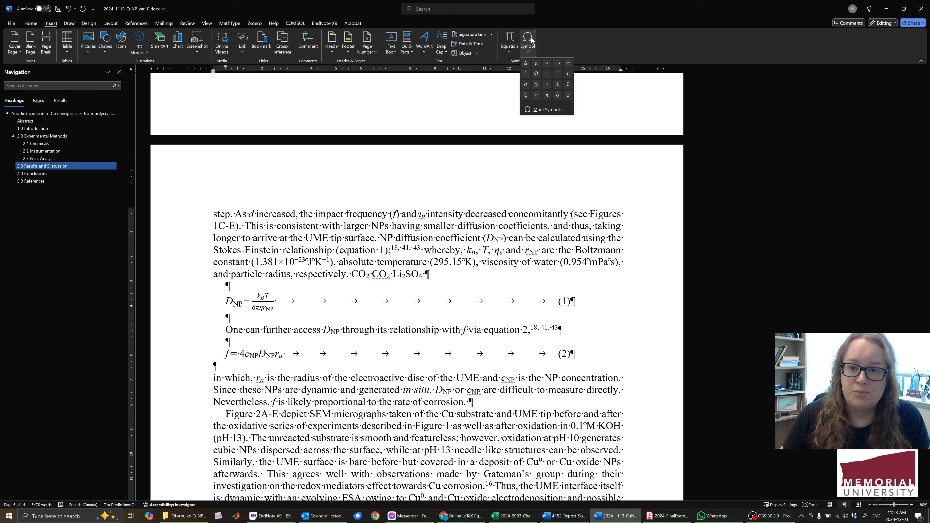
{"action": "left_click", "coordinate": [548, 109]}
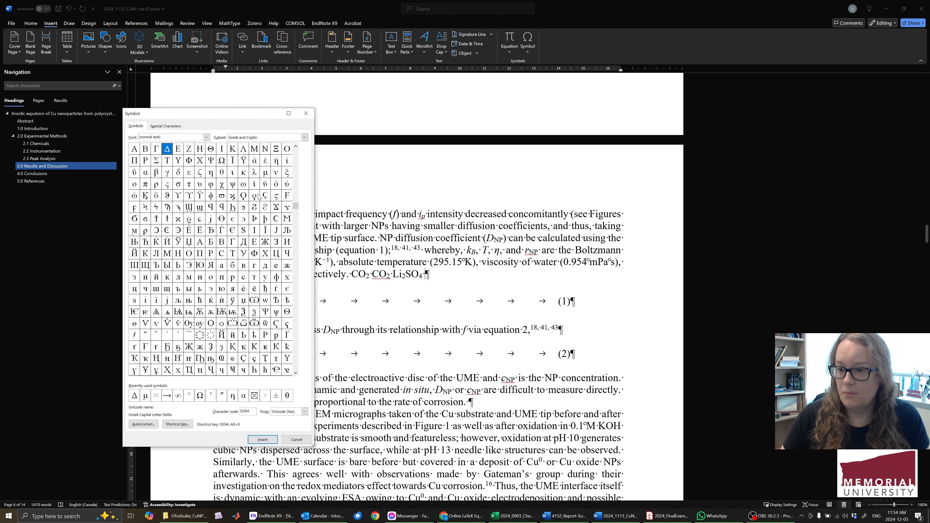
{"action": "left_click_drag", "start_coordinate": [212, 113], "coordinate": [503, 79]}
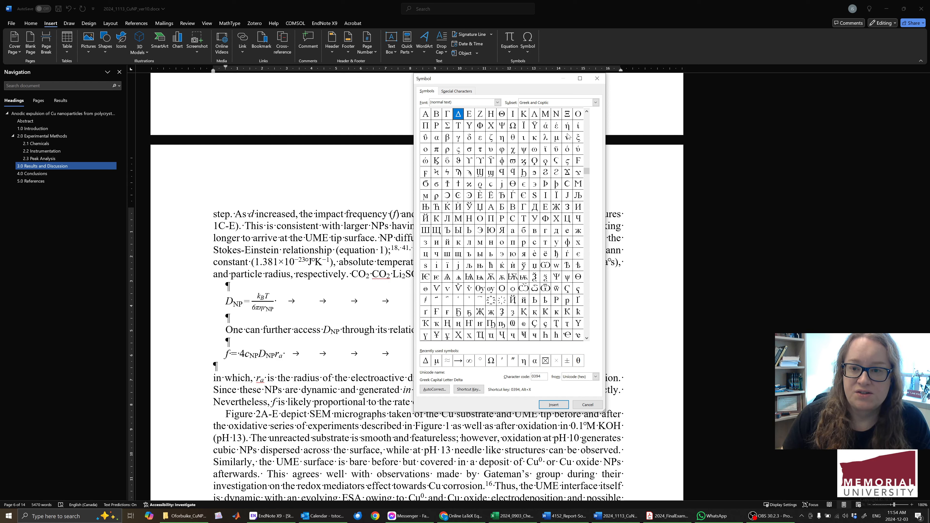
Check the assignment of Ctrl+Shift+U as a shortcut for the Greek small letter mu and discard the entry.
{"action": "left_click", "coordinate": [557, 138]}
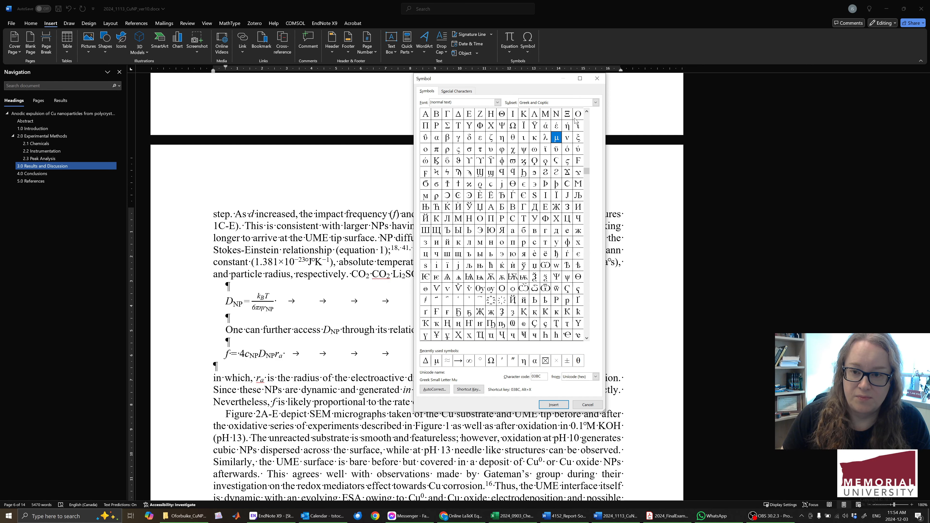
{"action": "left_click", "coordinate": [468, 390]}
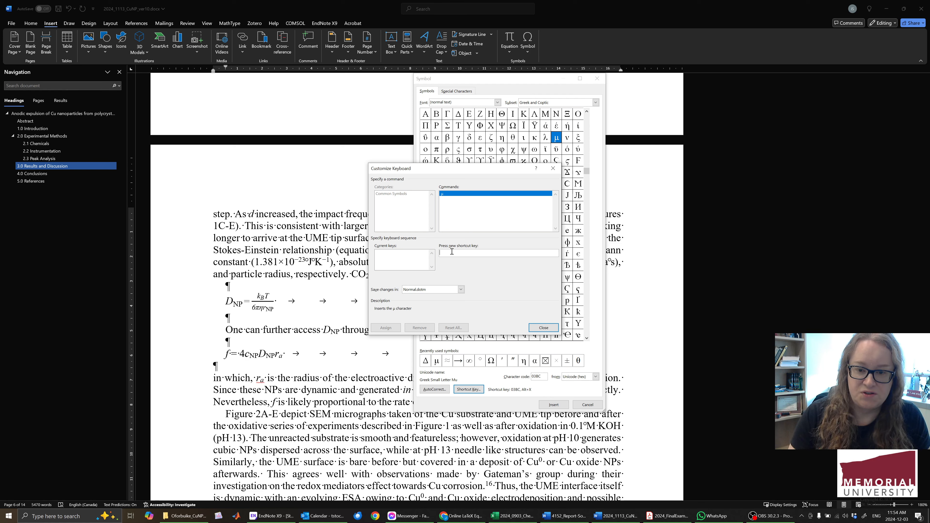
{"action": "key", "text": "ctrl+shift+u"}
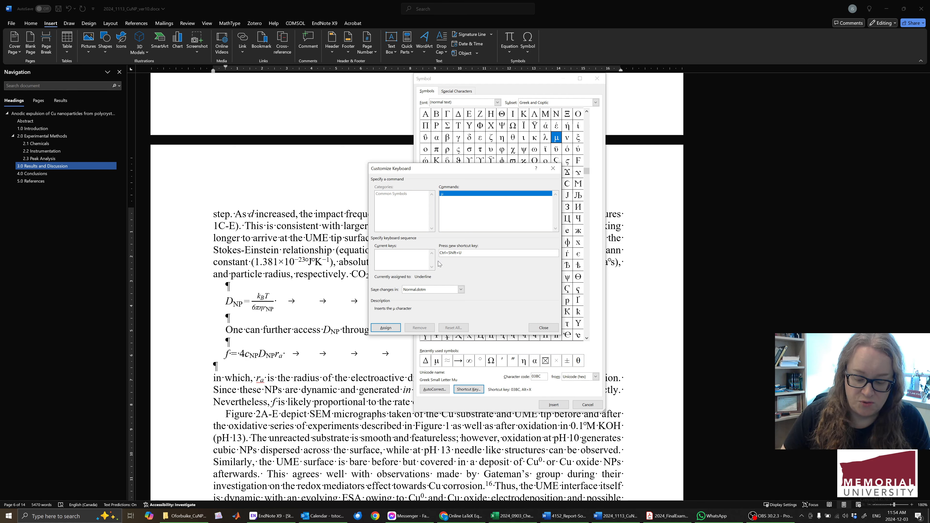
{"action": "key", "text": "BackSpace"}
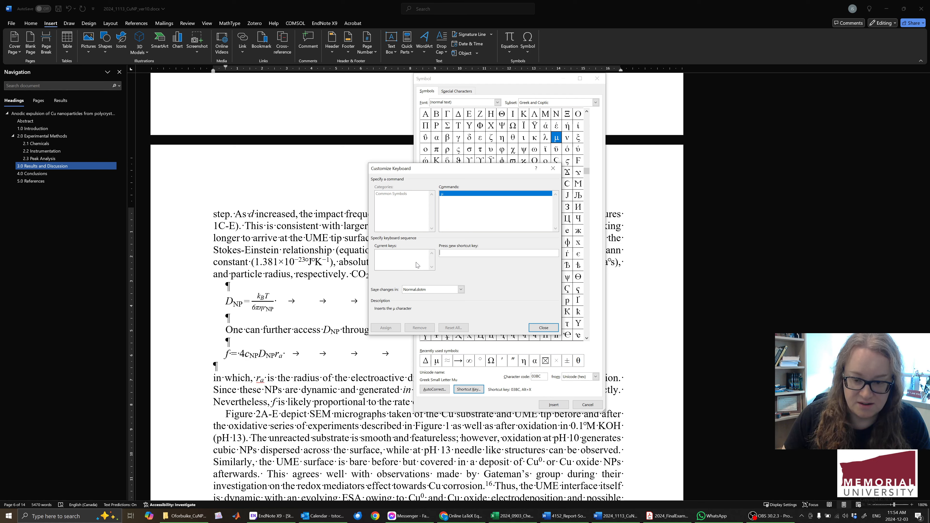
{"action": "left_click", "coordinate": [543, 329]}
Check Ctrl+Num * as the shortcut for the multiplication sign and close its shortcut settings without reassigning it.
{"action": "left_click", "coordinate": [556, 361]}
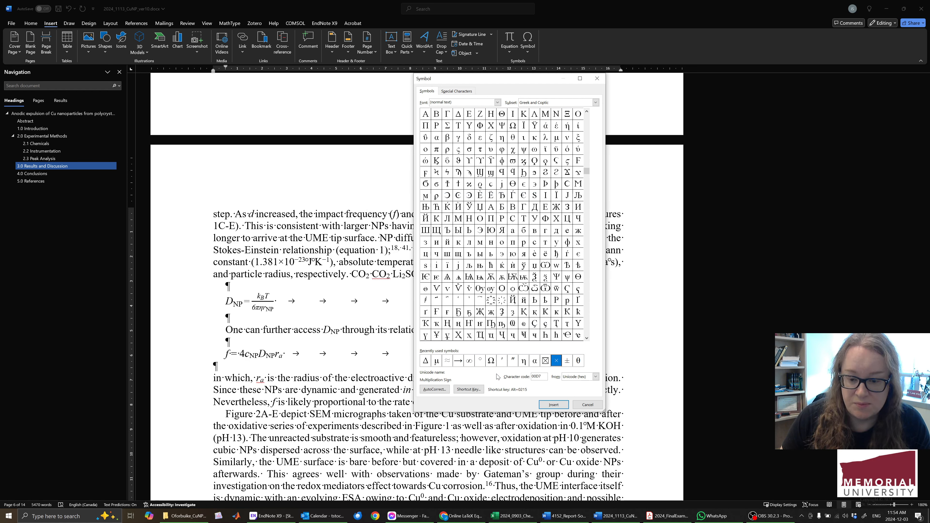
{"action": "left_click", "coordinate": [476, 390]}
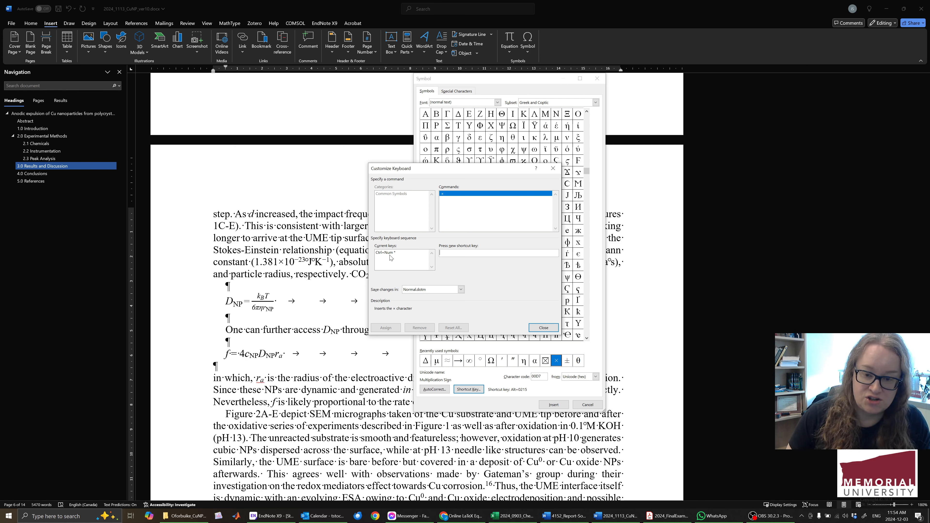
{"action": "key", "text": "ctrl+KP_Multiply"}
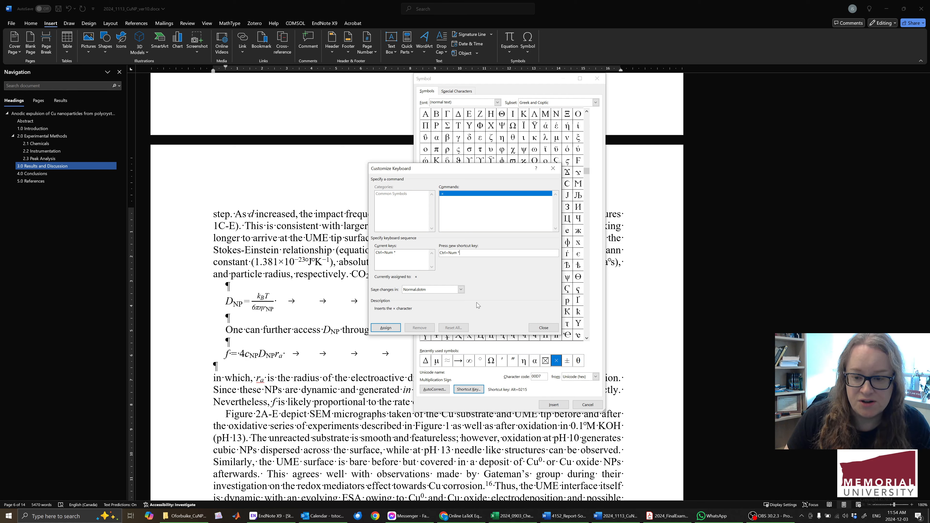
{"action": "left_click", "coordinate": [539, 329]}
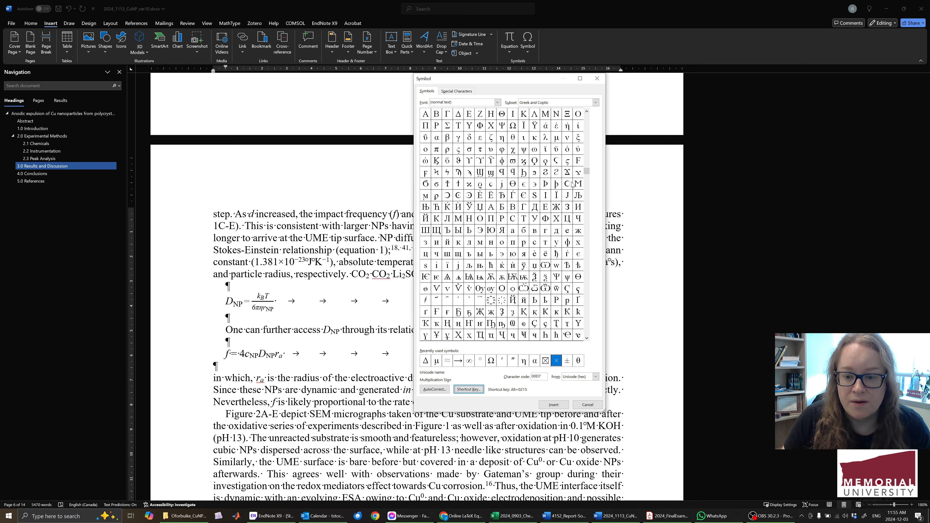
Browse the symbol list back to the Latin characters and look up the shortcuts of the macron, multiplication sign and division sign.
{"action": "left_click", "coordinate": [587, 338]}
{"action": "left_click", "coordinate": [587, 338]}
{"action": "left_click", "coordinate": [587, 338]}
{"action": "left_click", "coordinate": [587, 338]}
{"action": "left_click", "coordinate": [587, 338]}
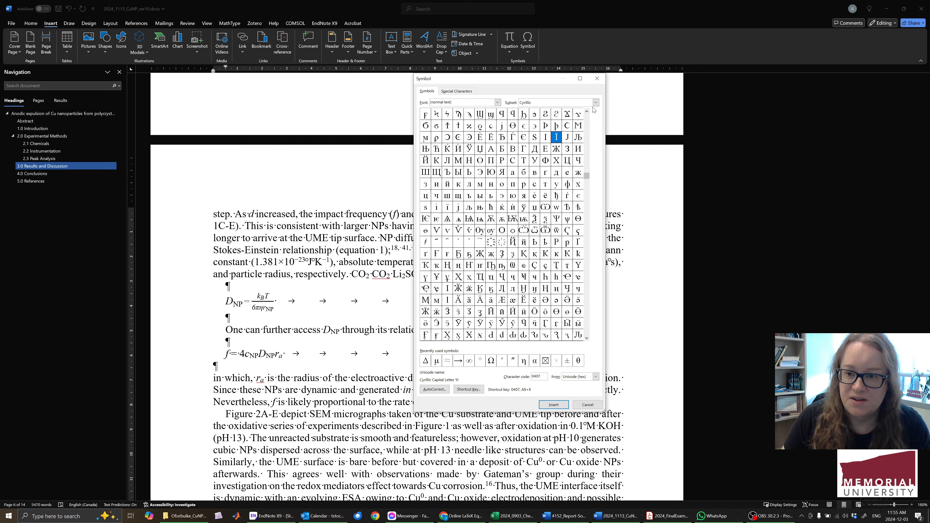
{"action": "left_click_drag", "start_coordinate": [587, 175], "coordinate": [585, 118]}
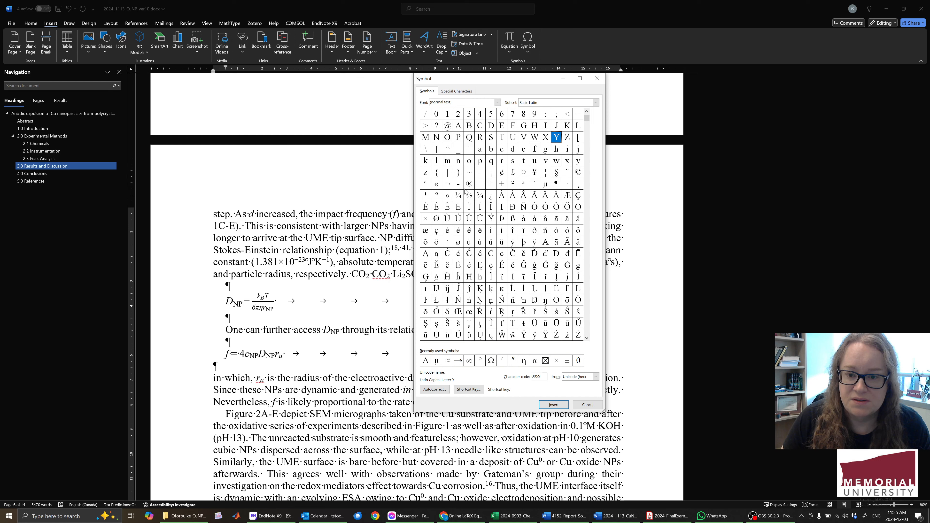
{"action": "left_click", "coordinate": [485, 188]}
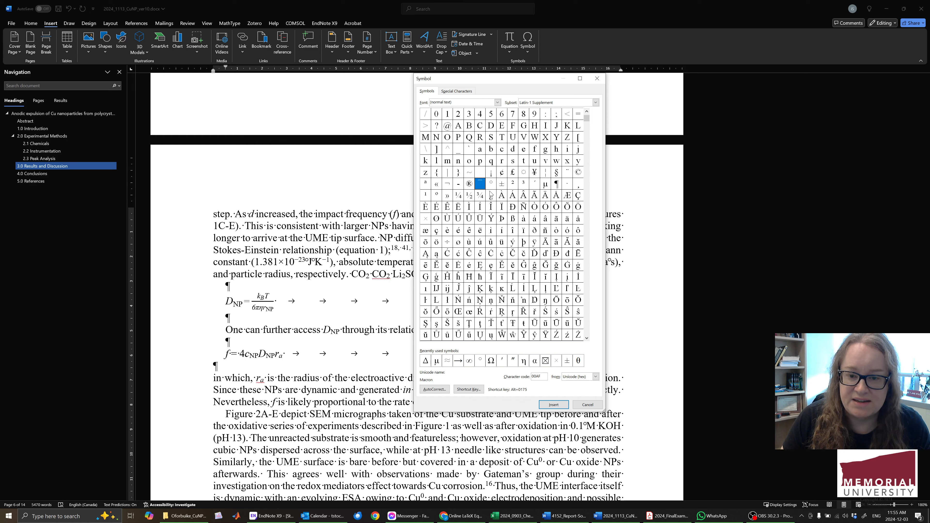
{"action": "left_click", "coordinate": [426, 221]}
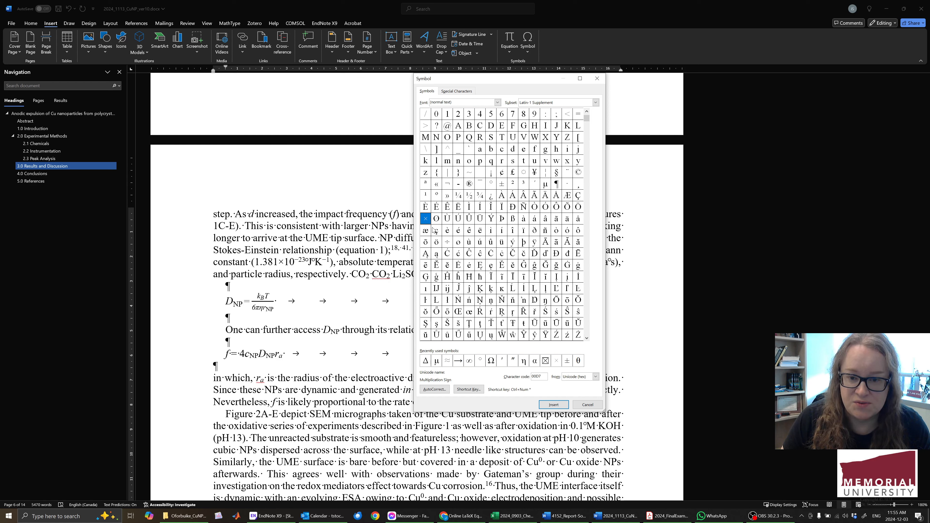
{"action": "left_click", "coordinate": [447, 243]}
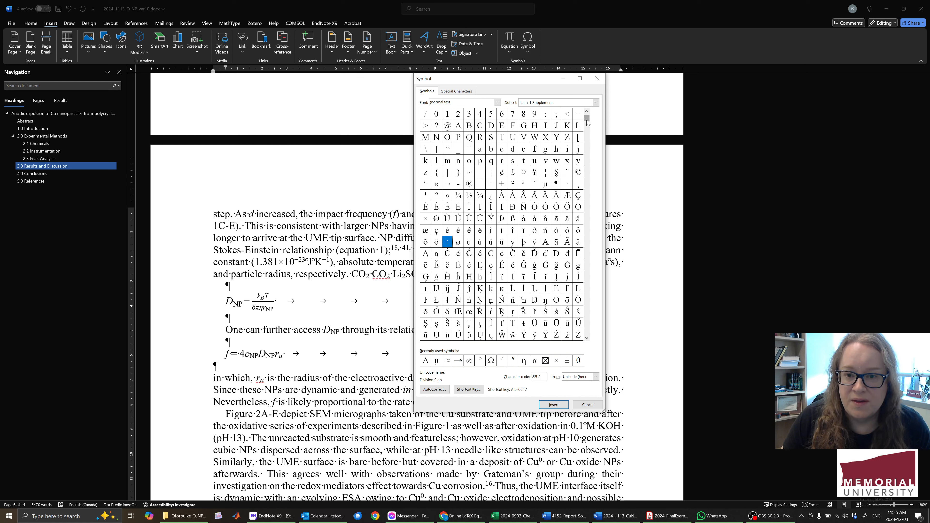
Jump to the Number Forms subset in the symbol browser.
{"action": "left_click", "coordinate": [597, 103]}
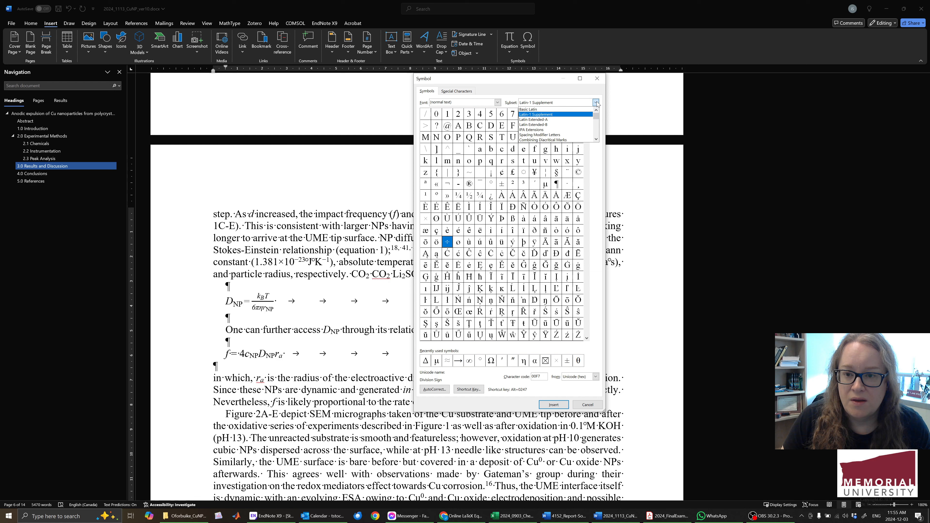
{"action": "left_click", "coordinate": [596, 139]}
{"action": "left_click", "coordinate": [597, 140]}
{"action": "left_click", "coordinate": [596, 139]}
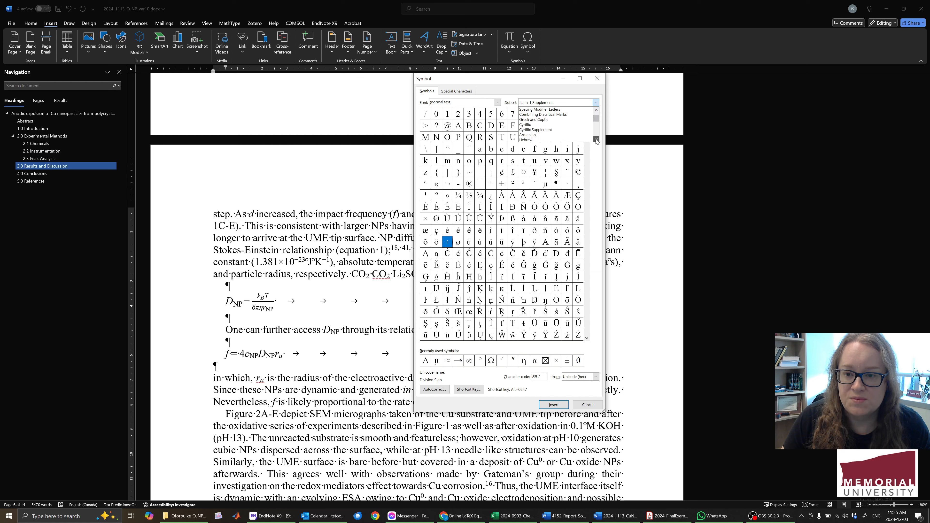
{"action": "left_click", "coordinate": [597, 139]}
{"action": "left_click", "coordinate": [597, 139]}
{"action": "left_click", "coordinate": [597, 140]}
{"action": "left_click", "coordinate": [597, 140]}
{"action": "left_click", "coordinate": [597, 140]}
{"action": "left_click", "coordinate": [597, 139]}
{"action": "left_click", "coordinate": [597, 139]}
{"action": "left_click", "coordinate": [597, 139]}
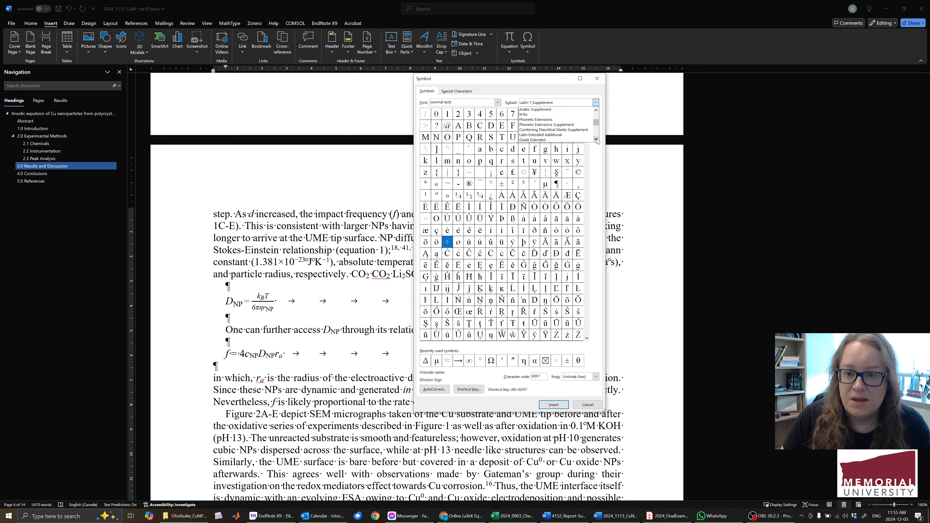
{"action": "left_click", "coordinate": [597, 139]}
{"action": "left_click", "coordinate": [597, 140]}
{"action": "left_click", "coordinate": [597, 139]}
{"action": "left_click", "coordinate": [597, 140]}
{"action": "left_click", "coordinate": [597, 139]}
{"action": "left_click", "coordinate": [597, 140]}
{"action": "left_click", "coordinate": [597, 139]}
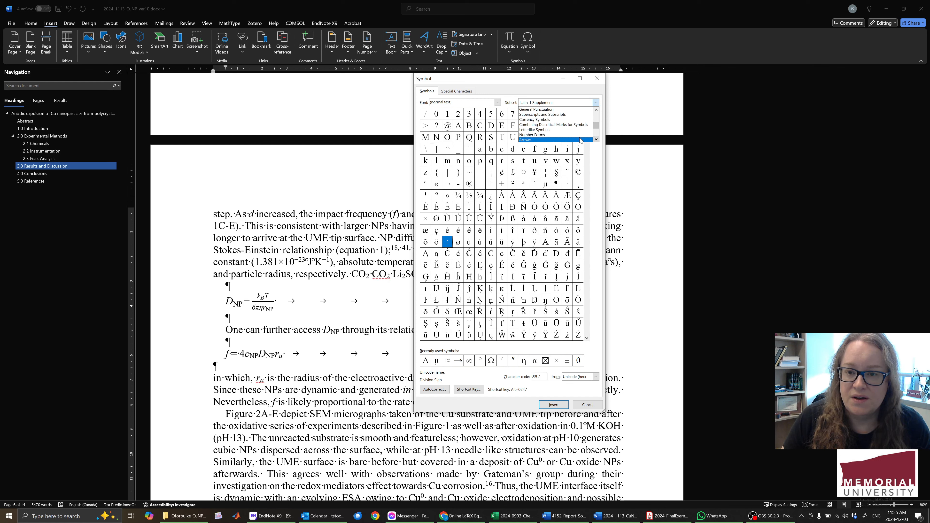
{"action": "left_click", "coordinate": [571, 136]}
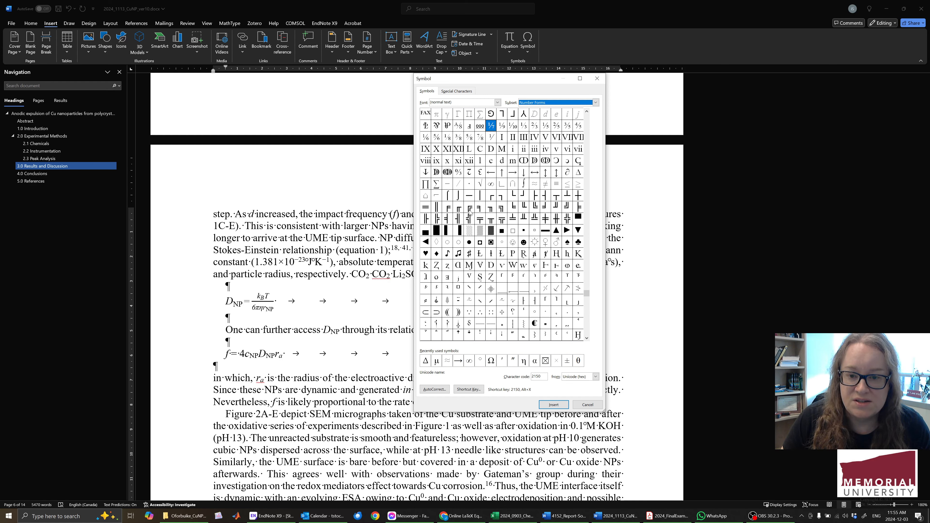
Look up the shortcut assigned to the minus sign and close the symbol browser without inserting anything.
{"action": "left_click", "coordinate": [448, 184]}
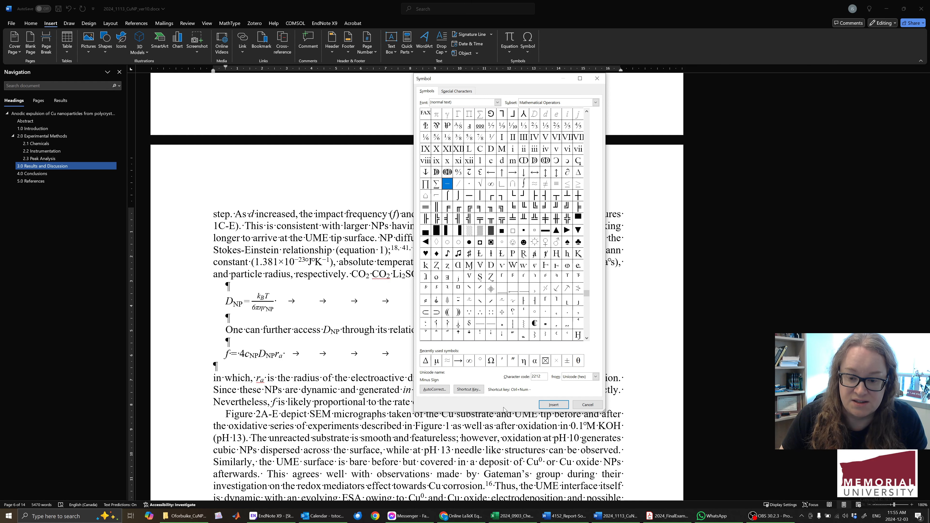
{"action": "left_click", "coordinate": [470, 390]}
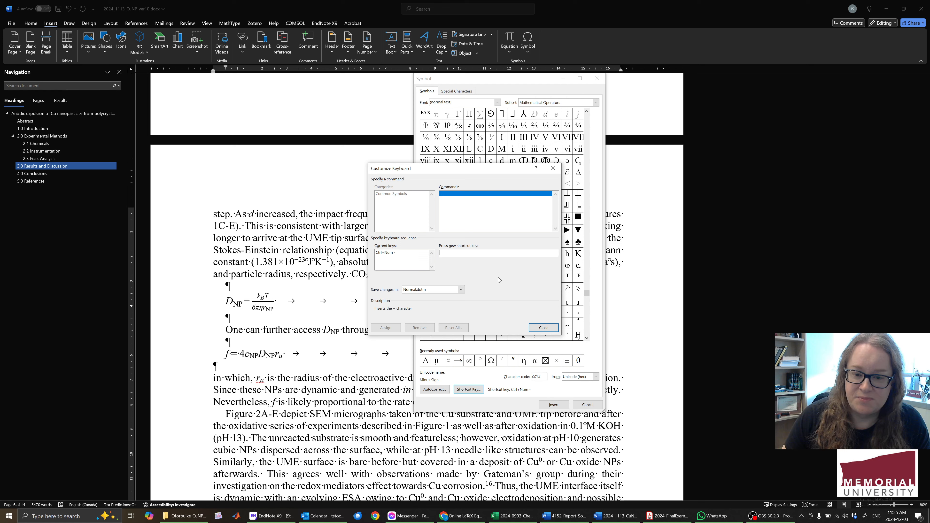
{"action": "left_click", "coordinate": [543, 329]}
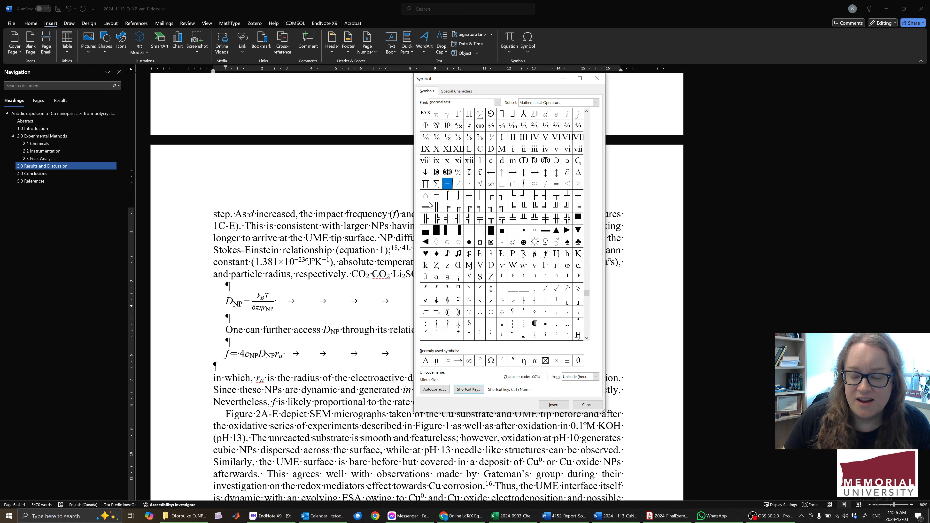
{"action": "left_click", "coordinate": [588, 405]}
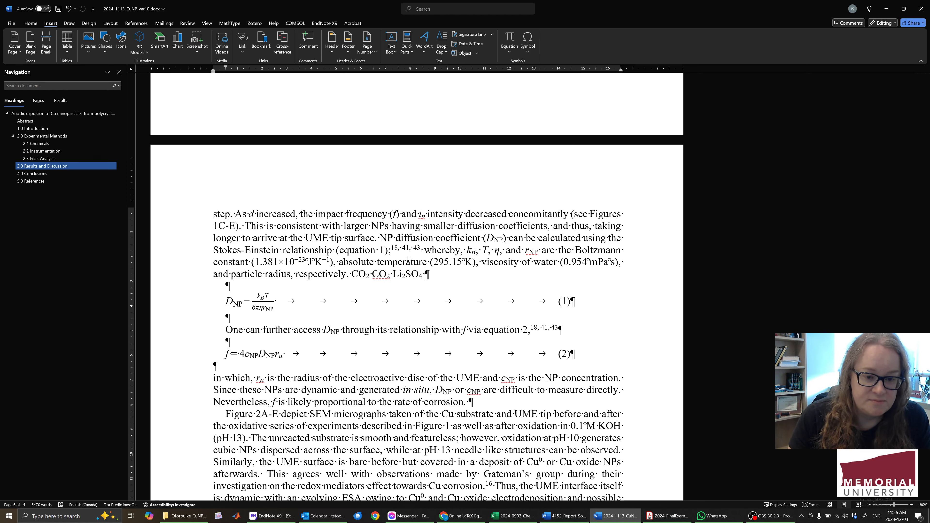
Add 6.022×10 with a superscript −23 after Li2SO4, using the multiplication and minus symbols.
{"action": "type", "text": "6.022"}
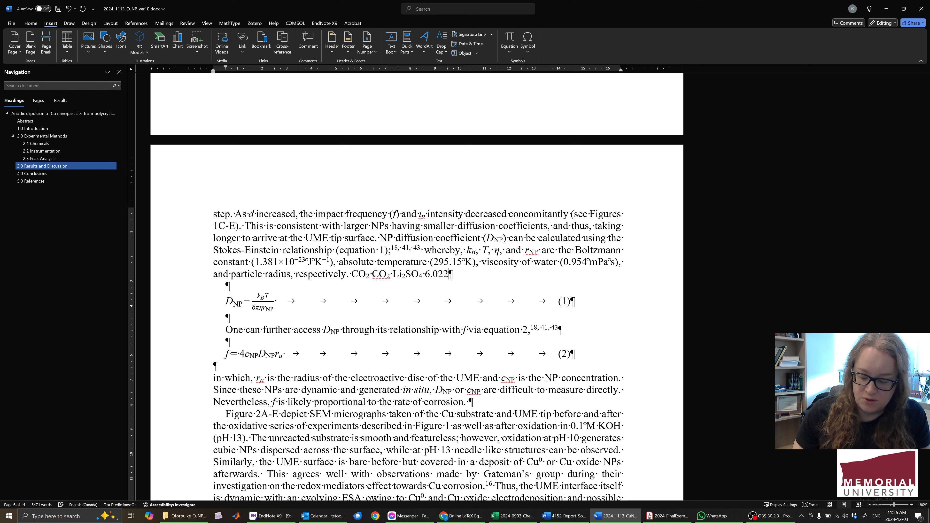
{"action": "type", "text": "×10⁻"}
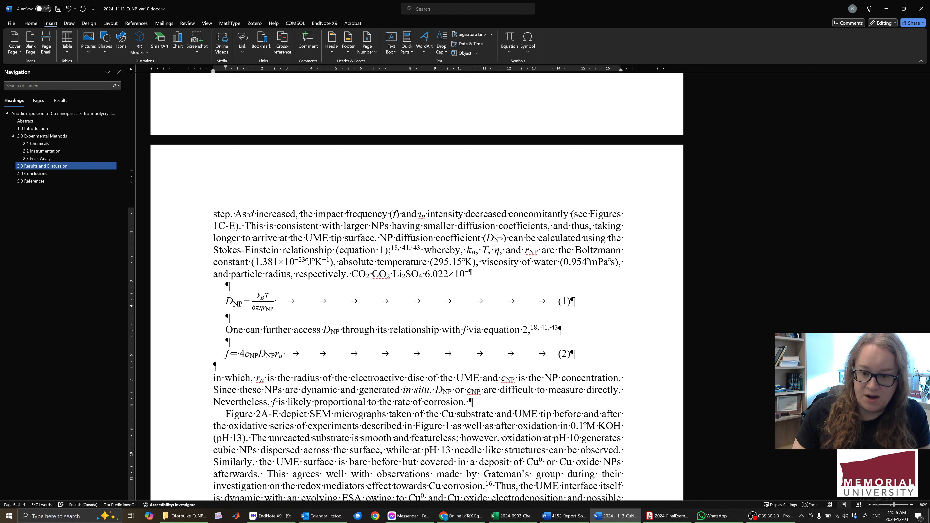
{"action": "key", "text": "ctrl+shift+equal"}
{"action": "type", "text": "-23"}
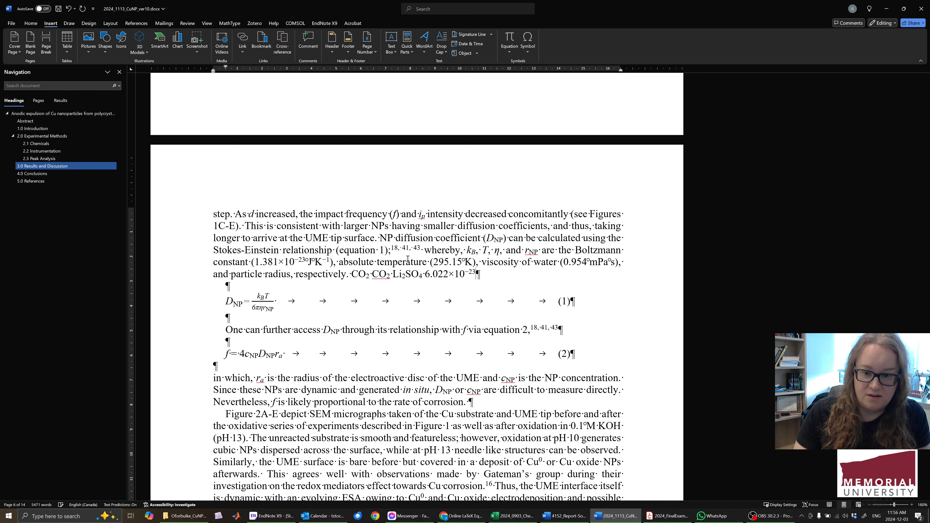
{"action": "key", "text": "ctrl+shift+equal"}
Add the unit "atoms mol" after the number, with a superscript −1 on mol.
{"action": "type", "text": "atoms"}
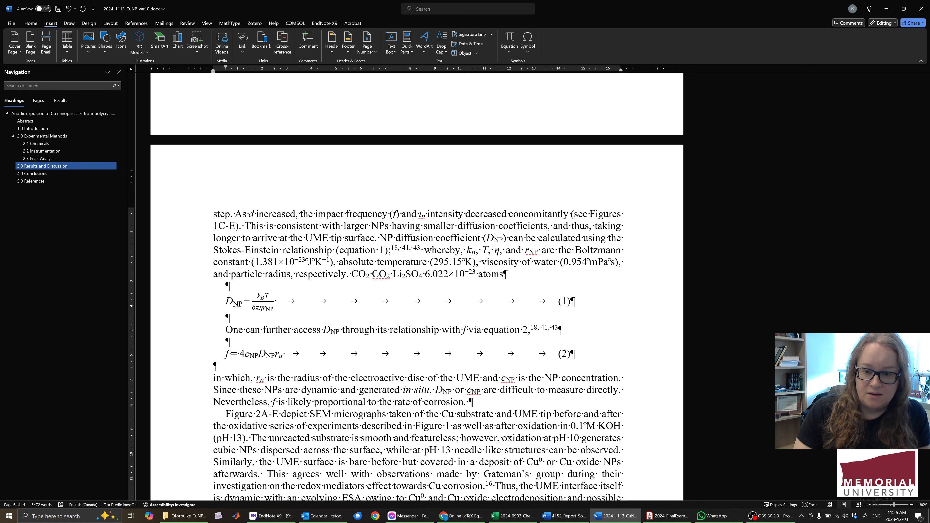
{"action": "type", "text": "mol"}
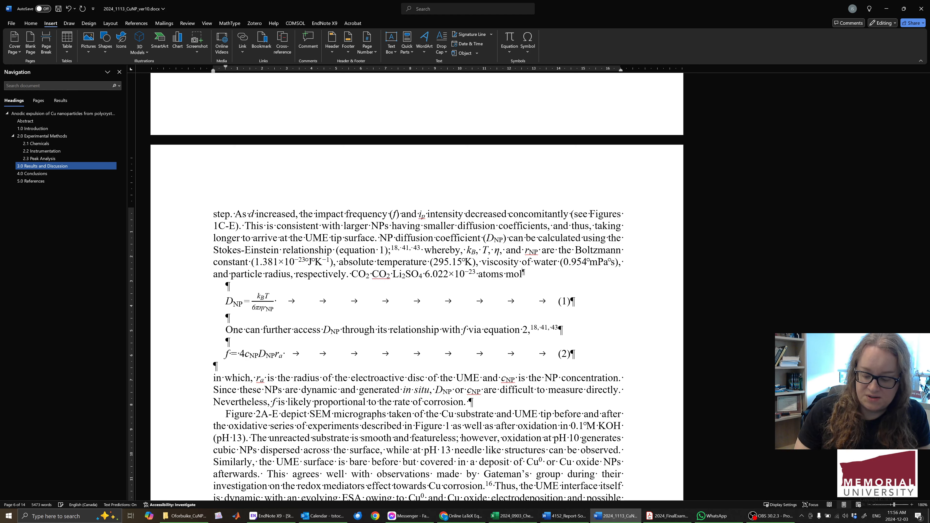
{"action": "key", "text": "ctrl+shift+equal"}
{"action": "type", "text": "-1"}
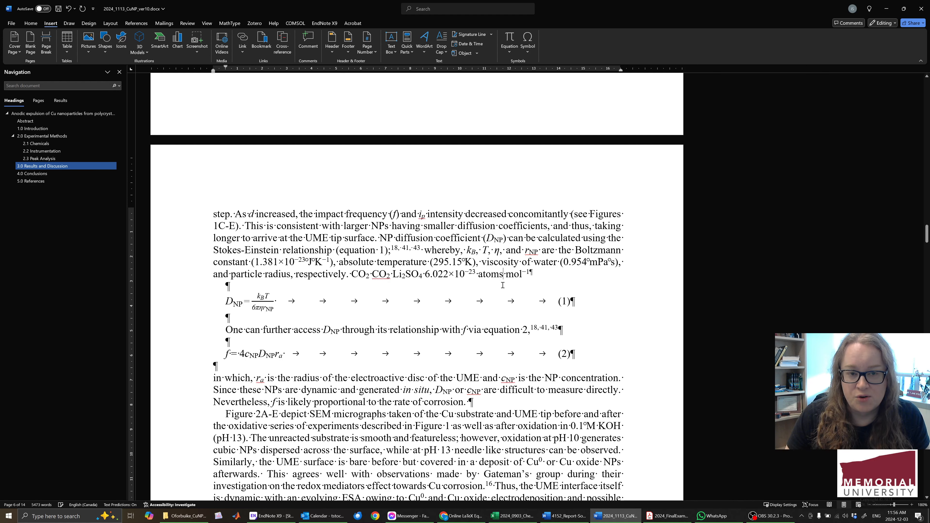
Hide the manuscript's formatting marks and show them again to compare the two views.
{"action": "left_click", "coordinate": [37, 24]}
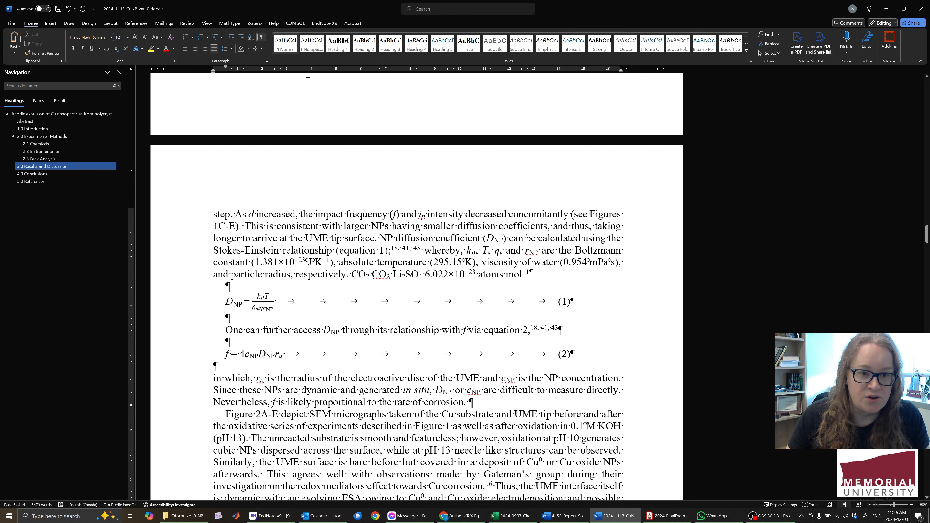
{"action": "left_click", "coordinate": [261, 36]}
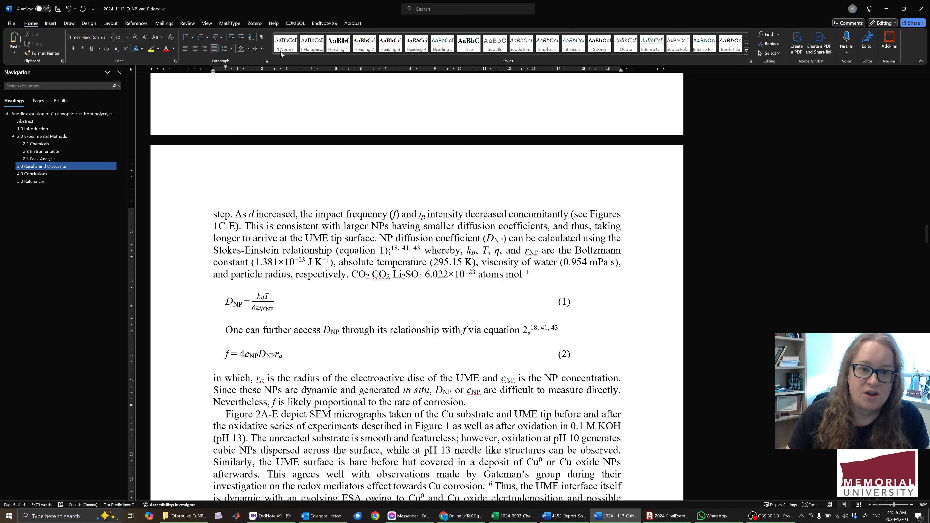
{"action": "left_click", "coordinate": [262, 38]}
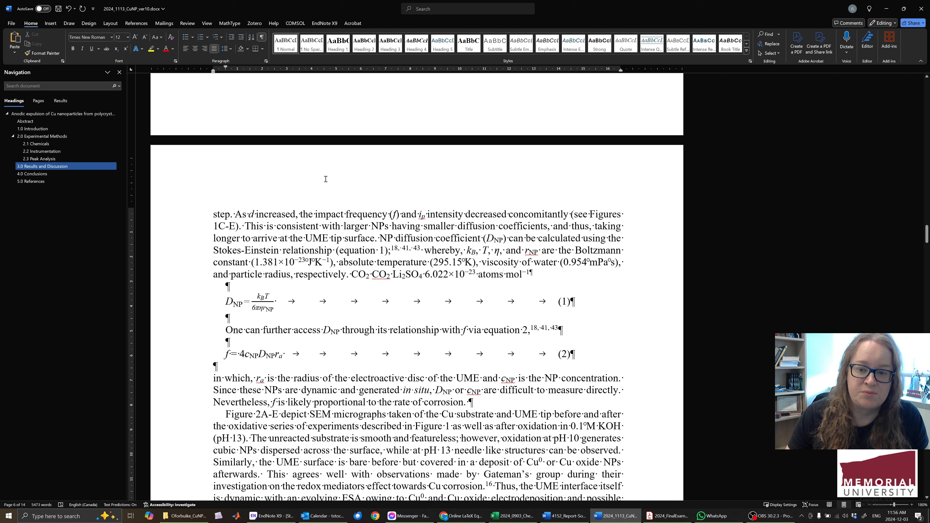
Replace the spaces before and after "atoms" with non-breaking spaces.
{"action": "left_click", "coordinate": [501, 272]}
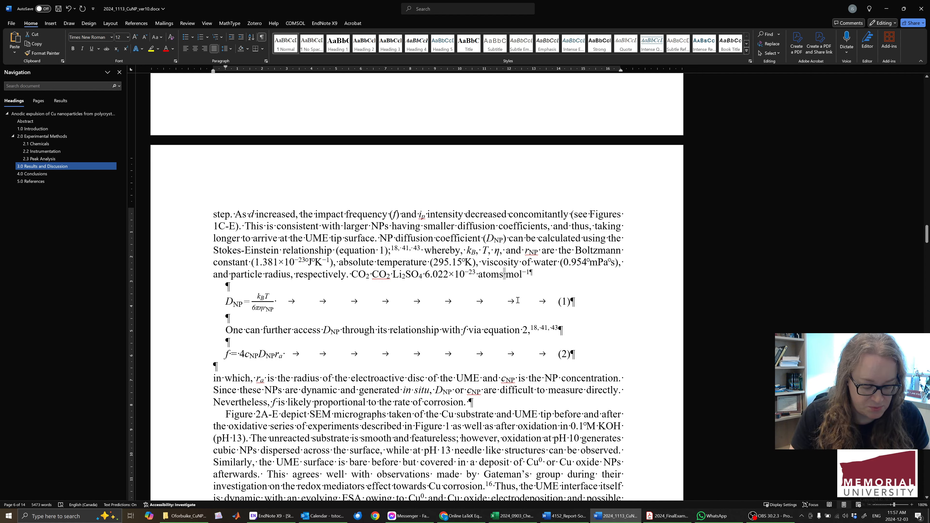
{"action": "key", "text": "ctrl+shift+space"}
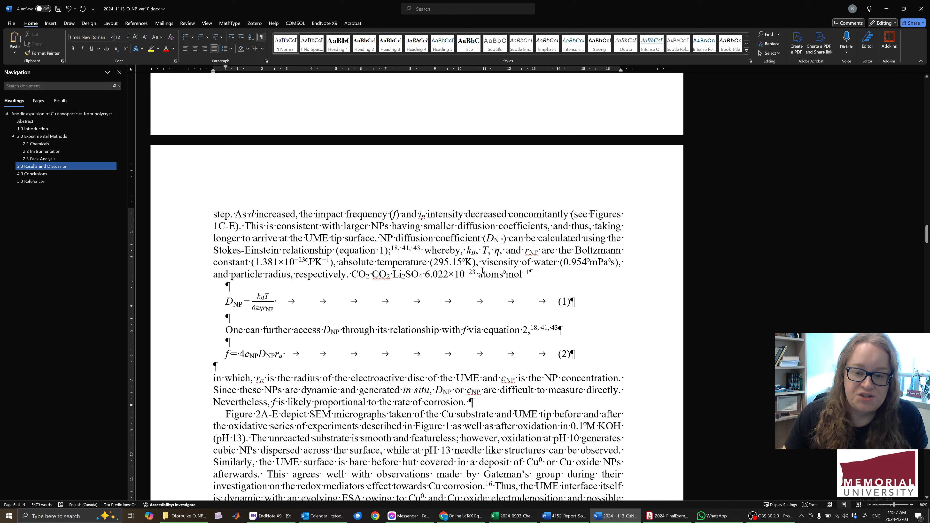
{"action": "left_click_drag", "start_coordinate": [478, 274], "coordinate": [473, 272]}
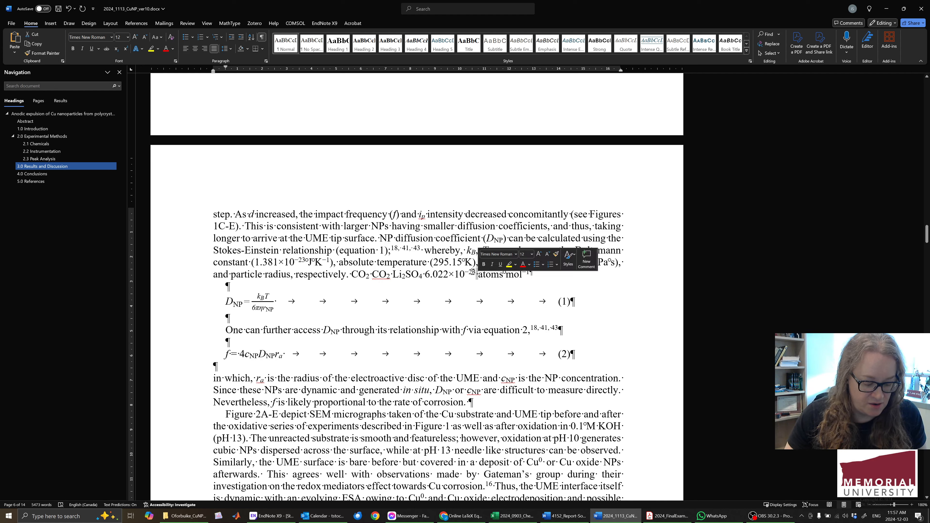
{"action": "key", "text": "ctrl+shift+space"}
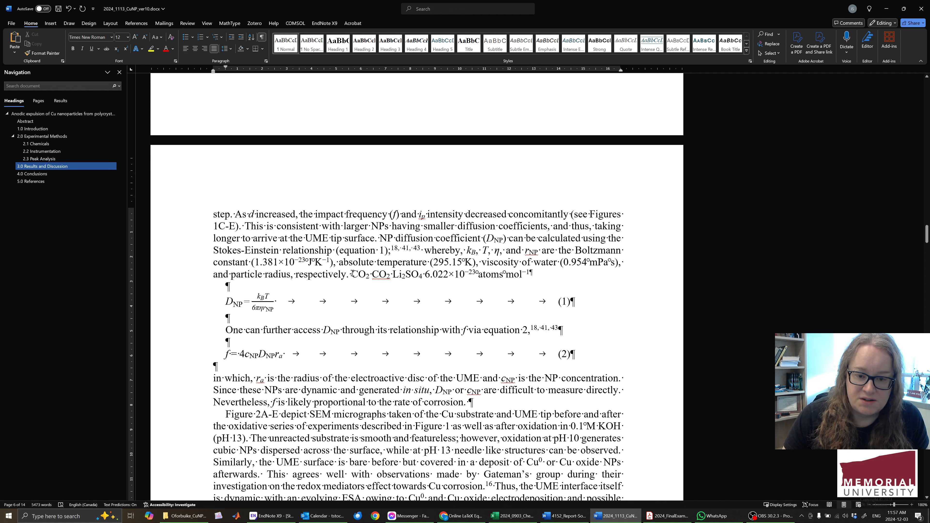
{"action": "left_click_drag", "start_coordinate": [351, 273], "coordinate": [392, 274]}
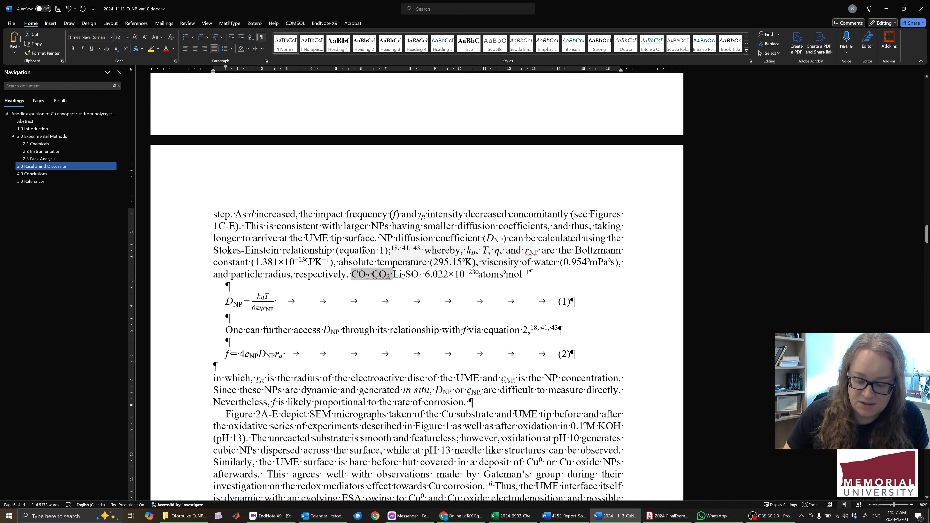
{"action": "key", "text": "End"}
{"action": "key", "text": "Delete"}
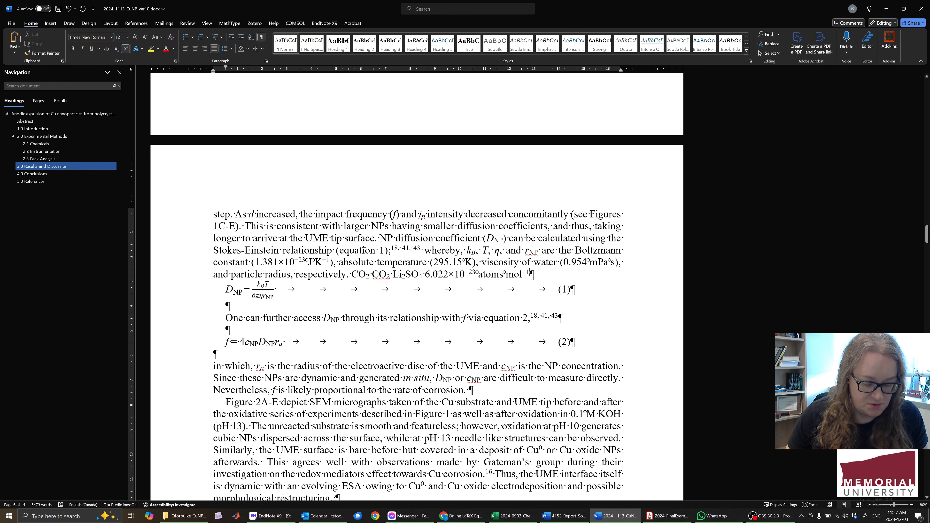
{"action": "key", "text": "Return"}
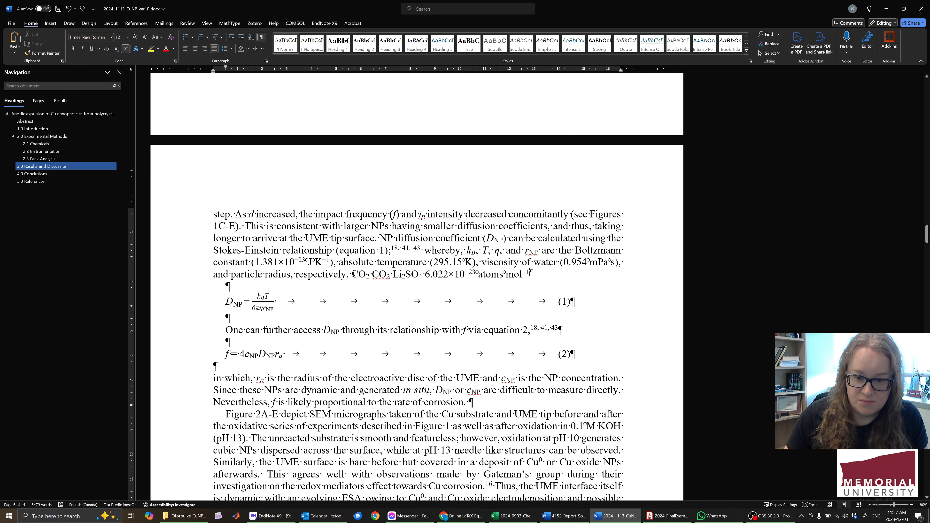
Delete the sample formulas CO2 CO2 Li2SO4 before 6.022×10 in the paragraph above equation 1.
{"action": "left_click_drag", "start_coordinate": [352, 274], "coordinate": [393, 279]}
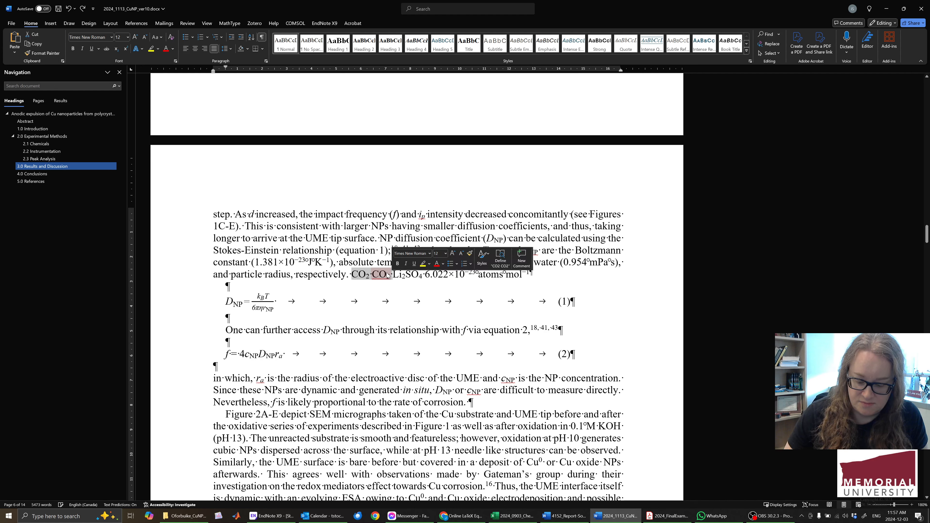
{"action": "key", "text": "Delete"}
{"action": "key", "text": "Delete"}
{"action": "key", "text": "Delete"}
{"action": "key", "text": "Delete"}
{"action": "key", "text": "Delete"}
{"action": "key", "text": "Delete"}
{"action": "key", "text": "Delete"}
{"action": "key", "text": "Delete"}
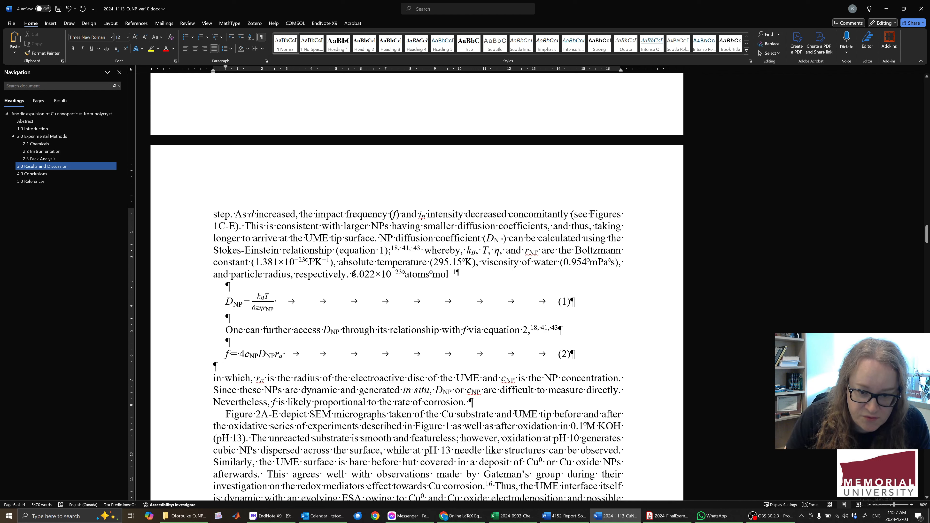
{"action": "left_click", "coordinate": [448, 276]}
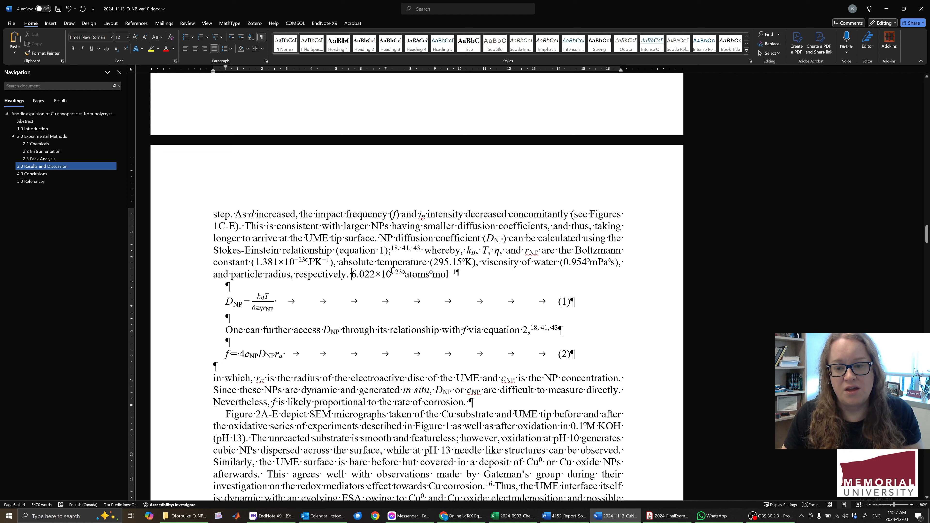
Left-align the paragraph containing the Stokes-Einstein relationship and return it to justified alignment to compare the word spacing.
{"action": "left_click", "coordinate": [574, 252]}
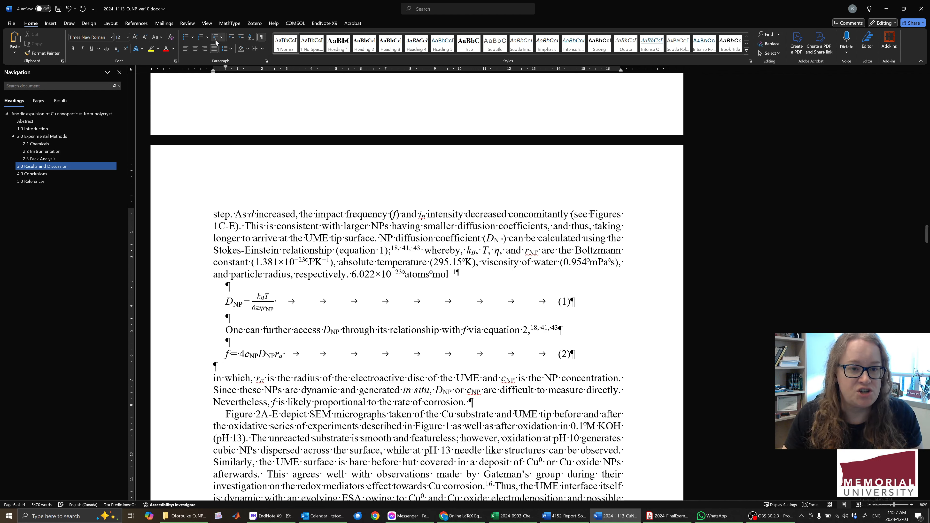
{"action": "left_click", "coordinate": [187, 50]}
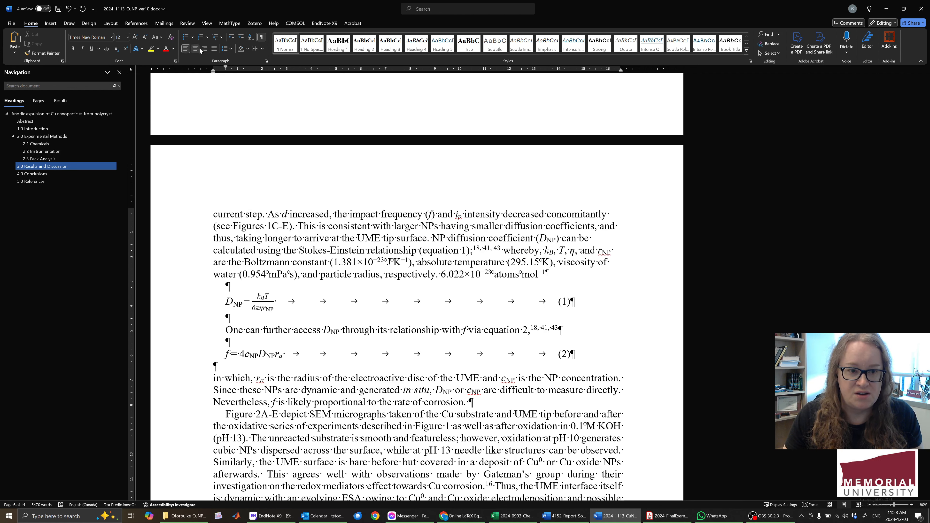
{"action": "left_click", "coordinate": [217, 51]}
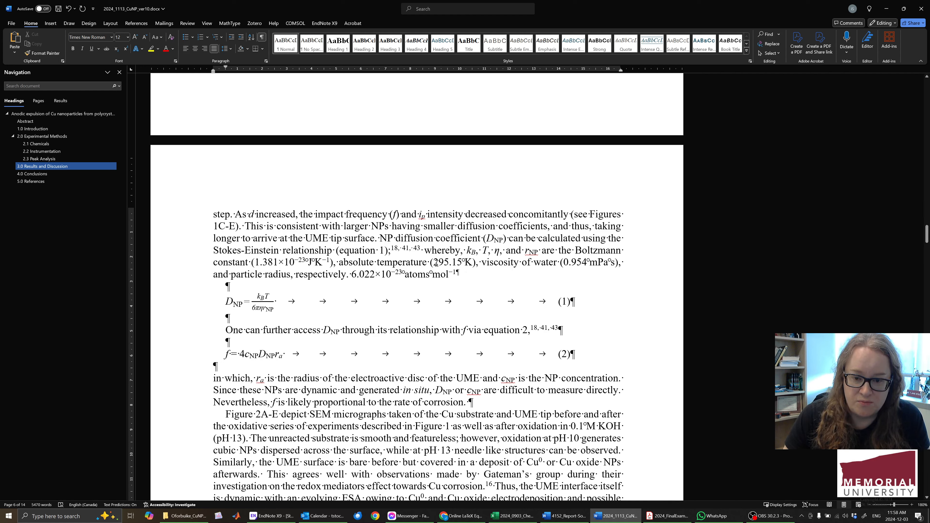
Highlight the absolute temperature and the Boltzmann constant with their units to examine the non-breaking spaces, and clear the selection.
{"action": "left_click_drag", "start_coordinate": [436, 263], "coordinate": [470, 270]}
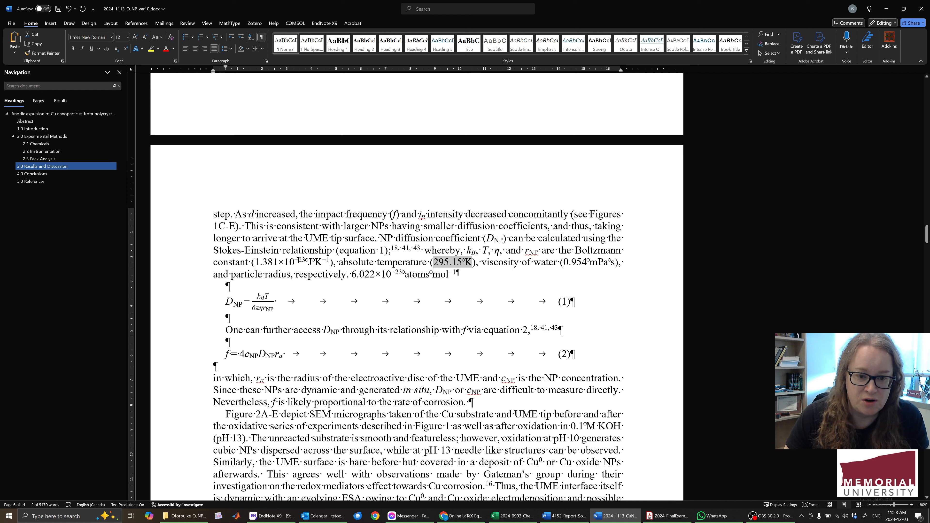
{"action": "left_click", "coordinate": [257, 262]}
{"action": "left_click_drag", "start_coordinate": [257, 262], "coordinate": [339, 262]}
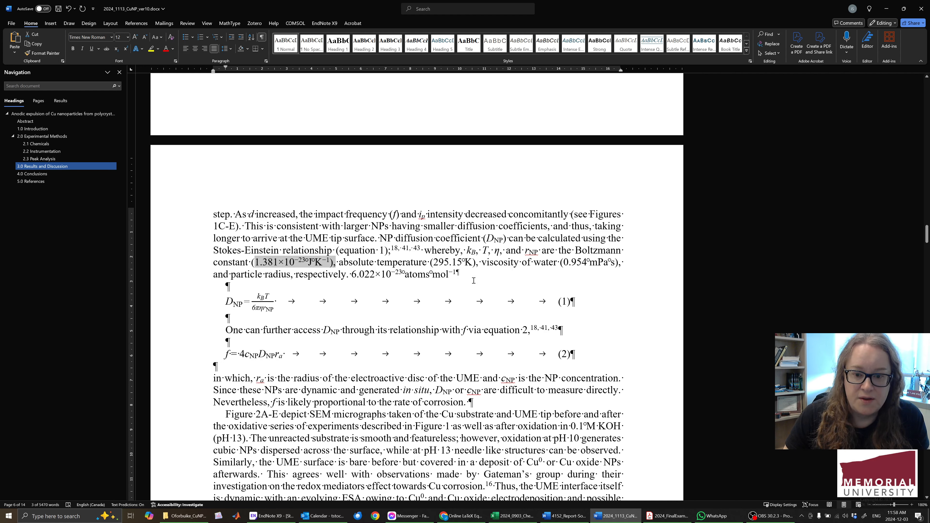
{"action": "left_click", "coordinate": [477, 273]}
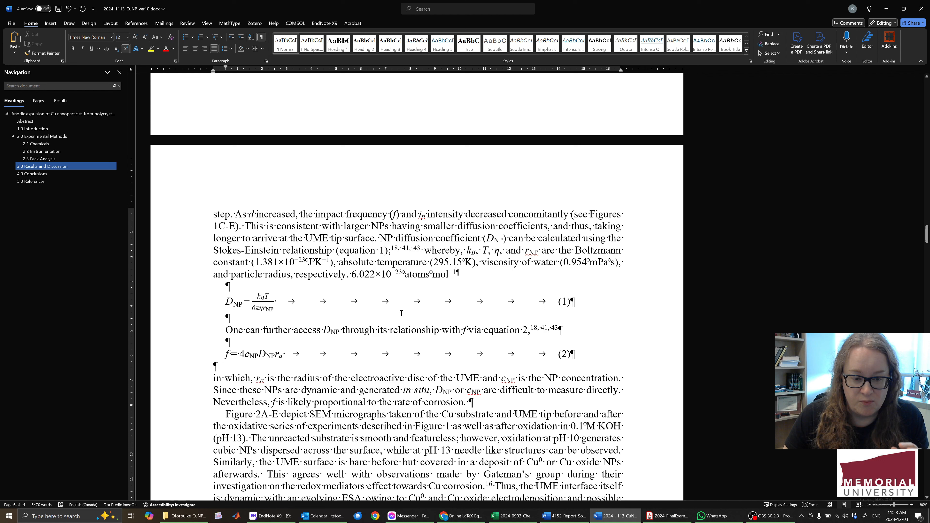